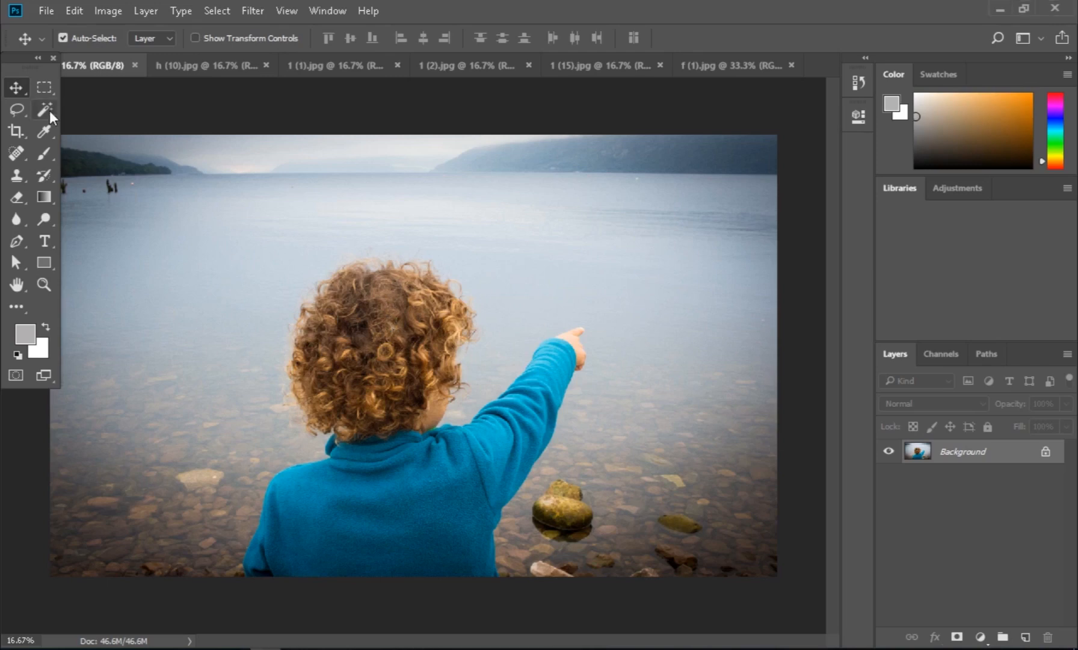
click(16, 108)
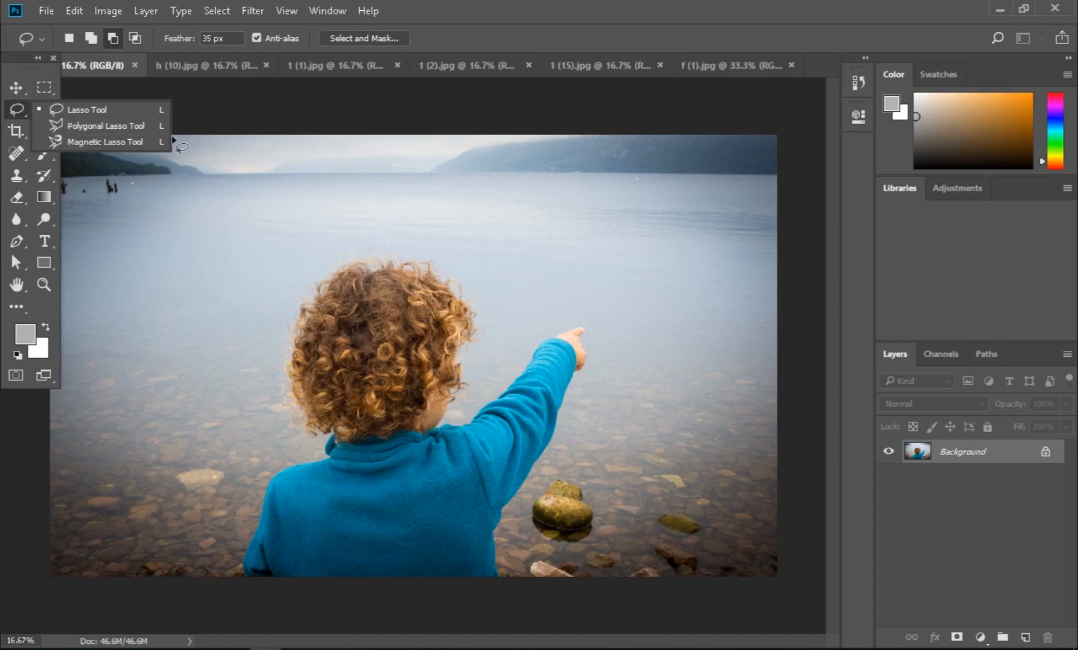
click(16, 112)
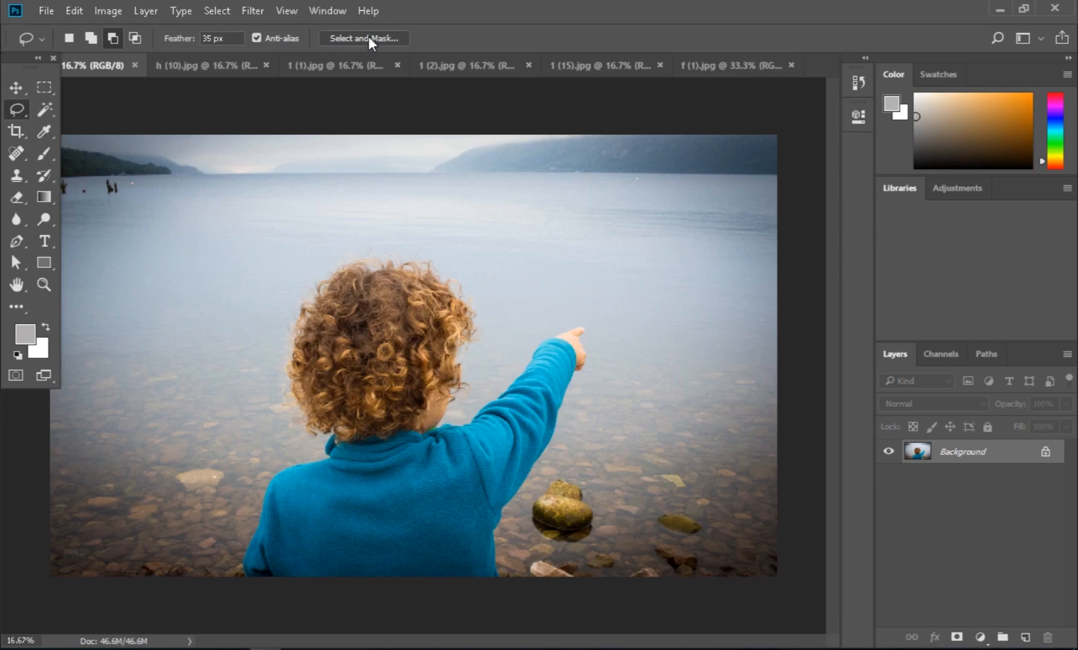
click(46, 113)
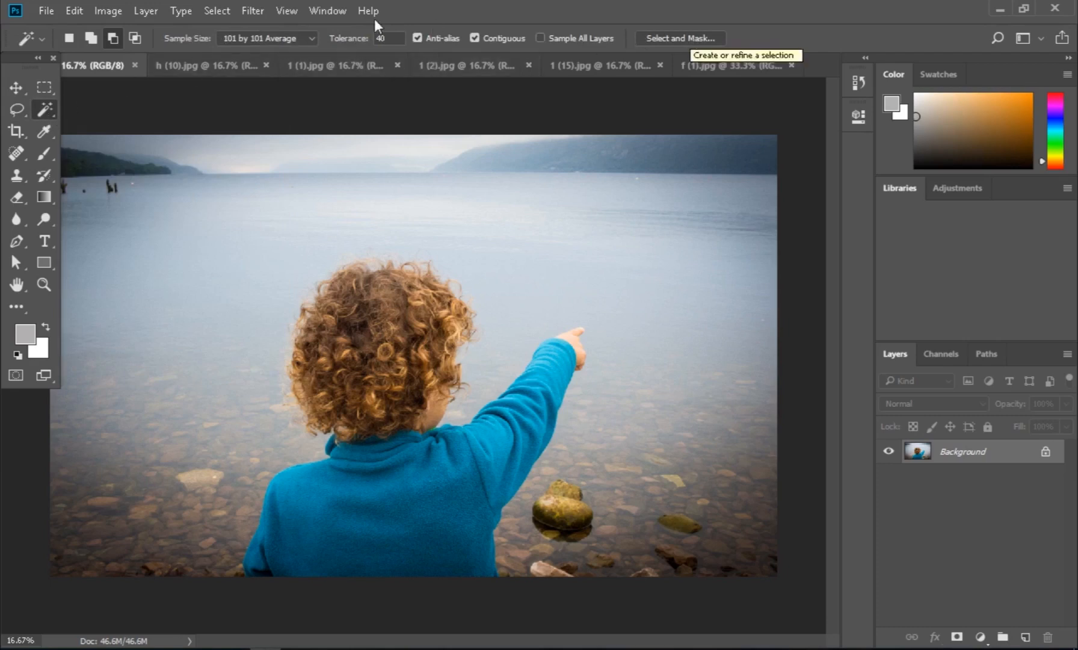
click(16, 110)
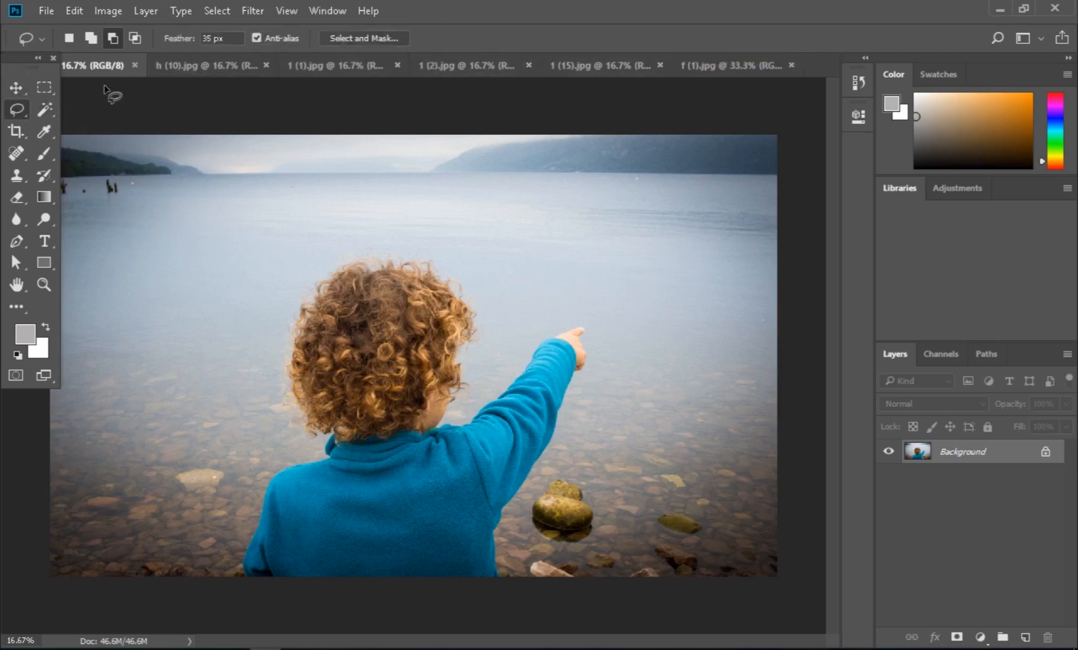
click(43, 88)
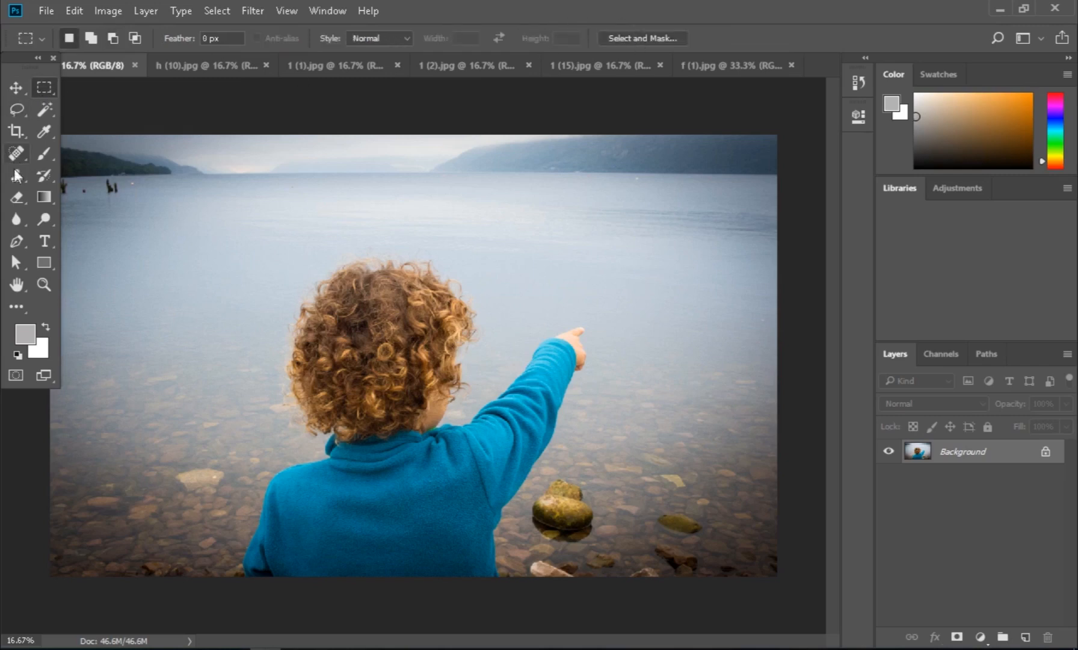
click(14, 242)
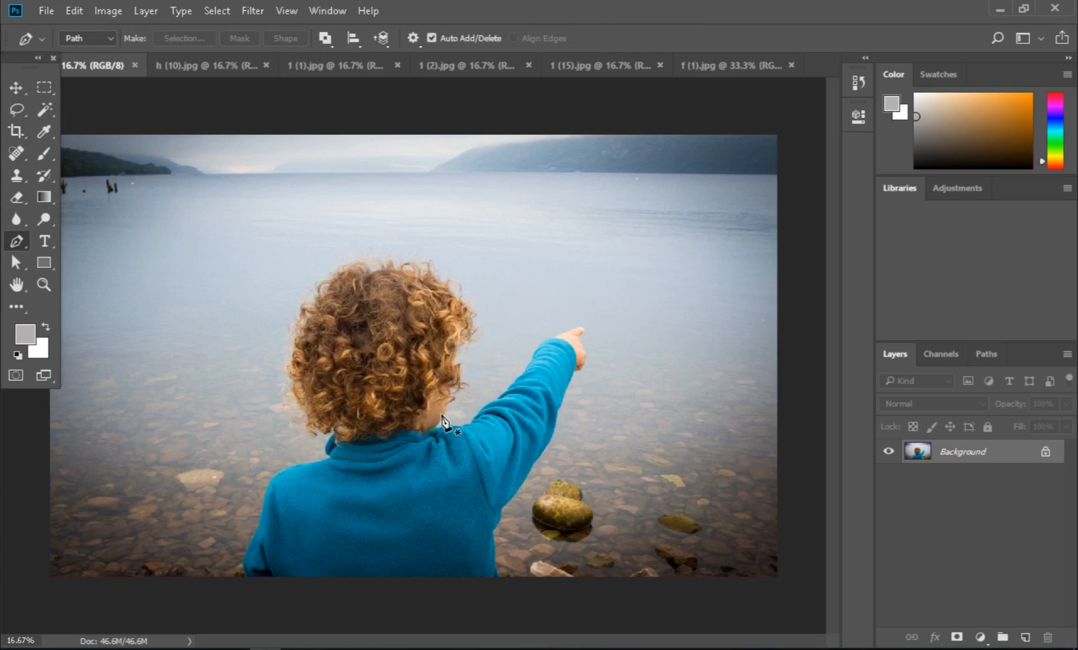
Step: Select the child's hair, jacket and pointing arm using the Quick Selection tool with a 160 px brush
scroll(444, 421, up, 2)
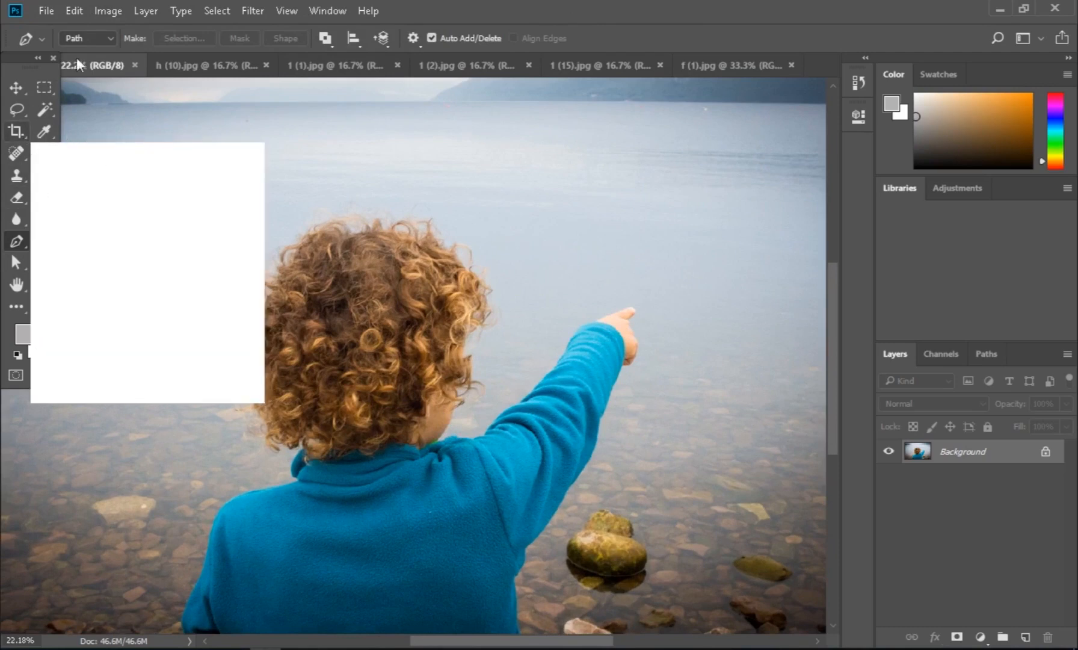
click(49, 110)
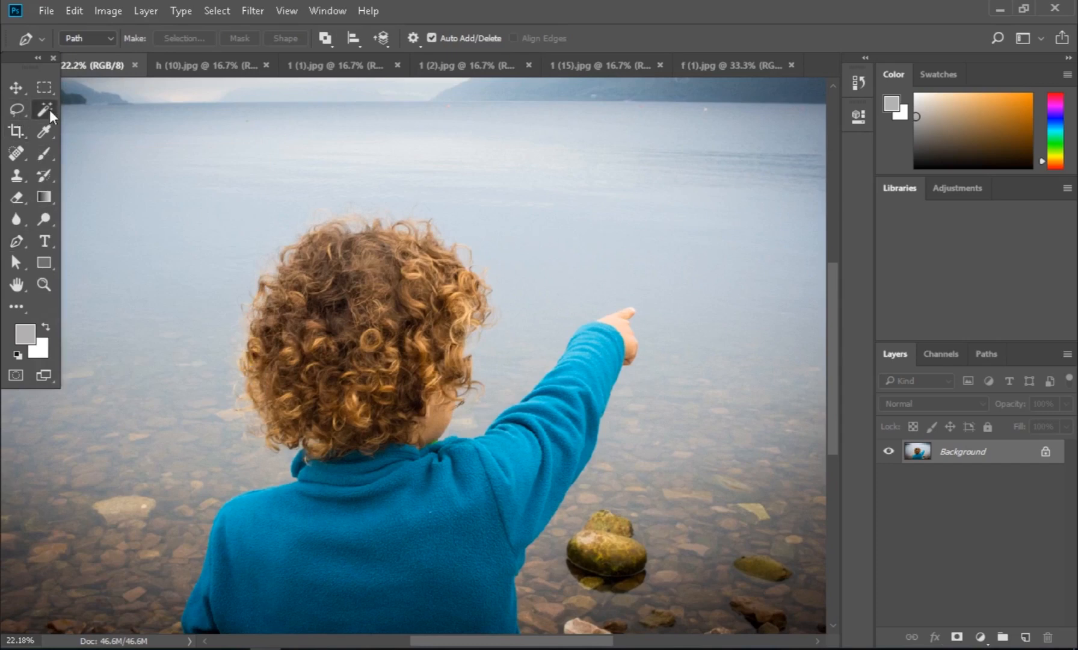
click(120, 112)
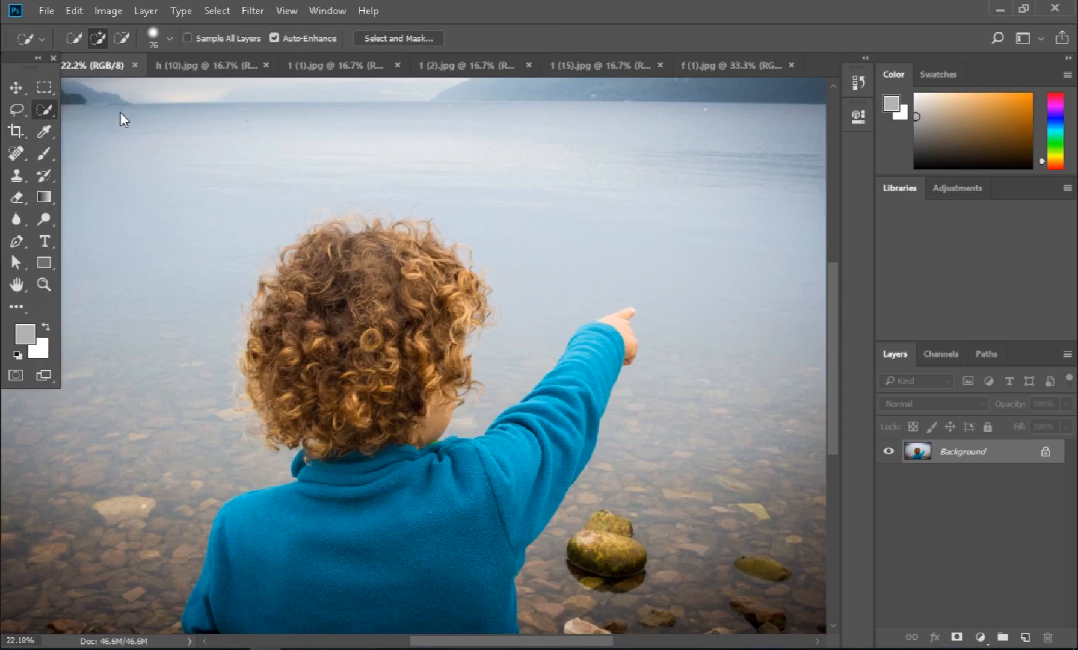
click(170, 38)
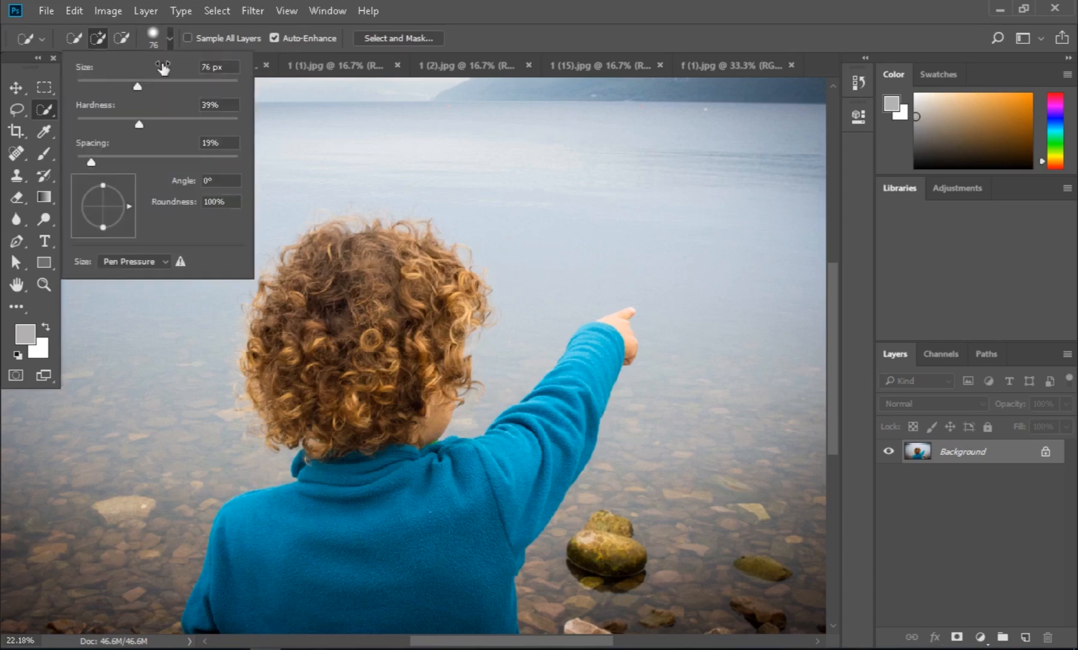
drag(136, 85, 181, 86)
click(169, 39)
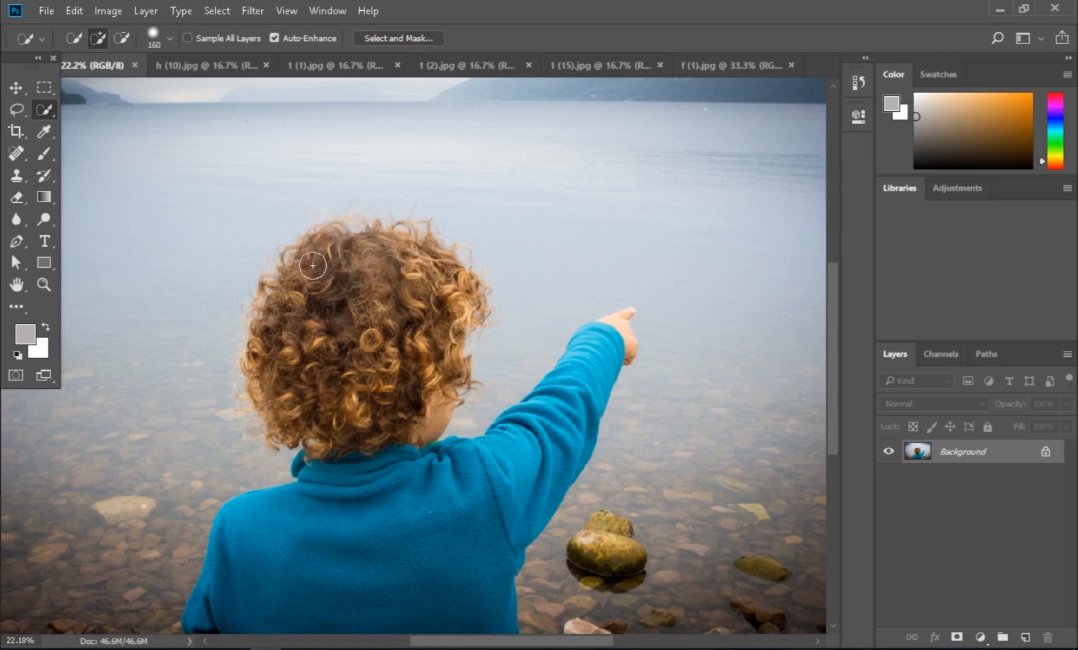
mouse_move(352, 248)
mouse_down()
mouse_move(425, 264)
mouse_move(452, 313)
mouse_move(418, 372)
mouse_move(289, 413)
mouse_move(417, 486)
mouse_move(478, 505)
mouse_move(542, 444)
mouse_move(620, 316)
mouse_up()
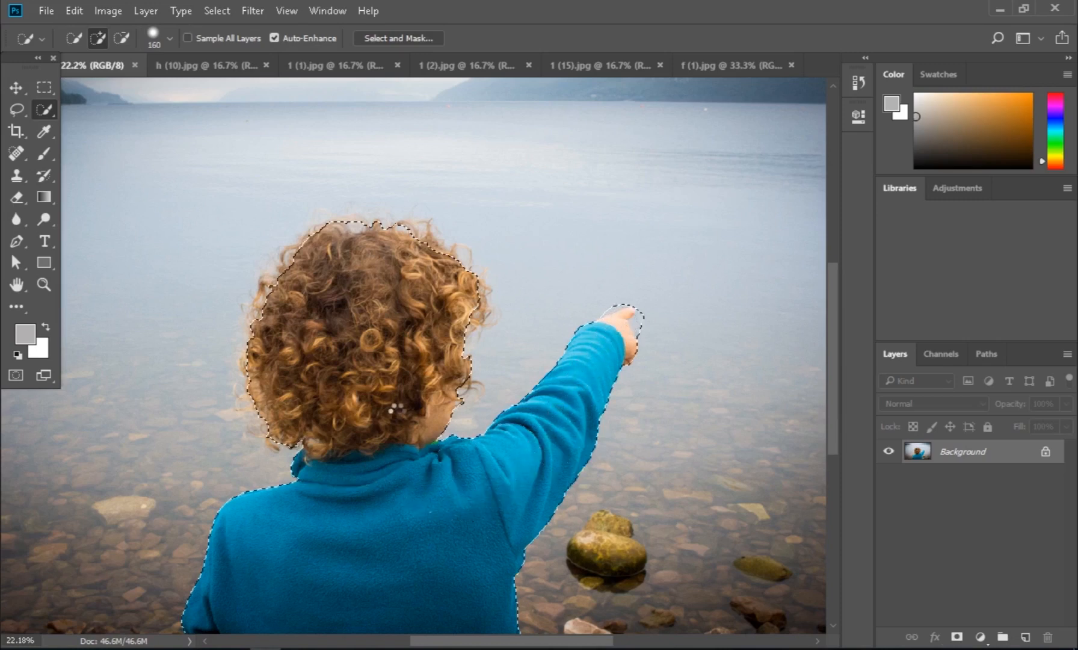
drag(448, 505, 460, 599)
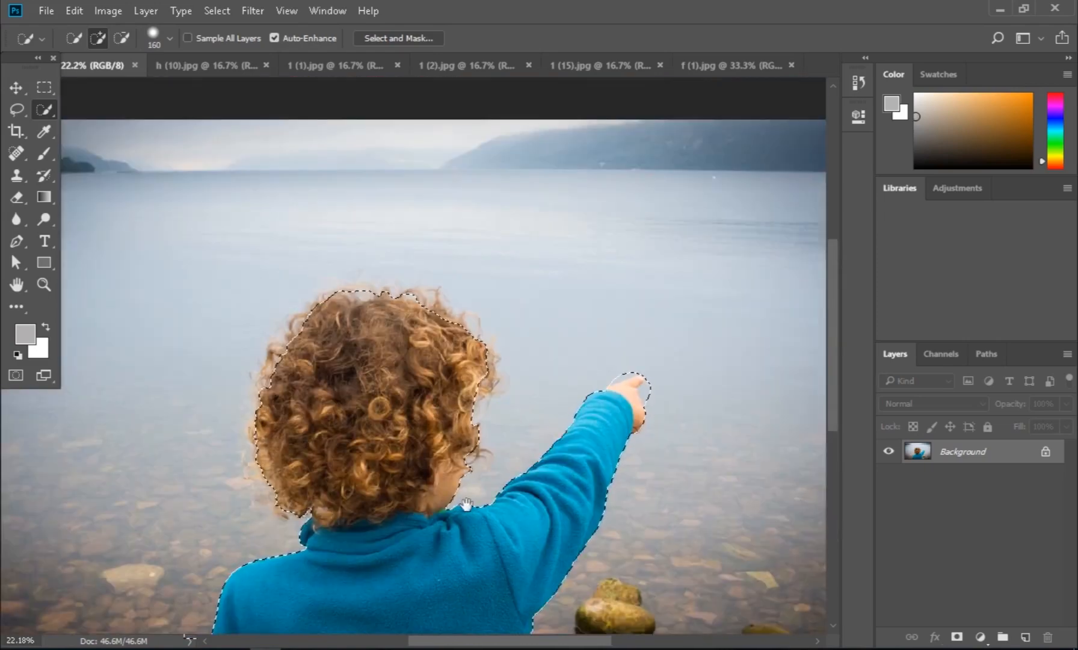
Step: Subtract the edge areas at the top and sides of the hair from the selection using the Lasso tool with 35 px feather
click(16, 109)
mouse_move(361, 312)
mouse_down()
mouse_move(318, 270)
mouse_move(301, 291)
mouse_move(322, 303)
mouse_up()
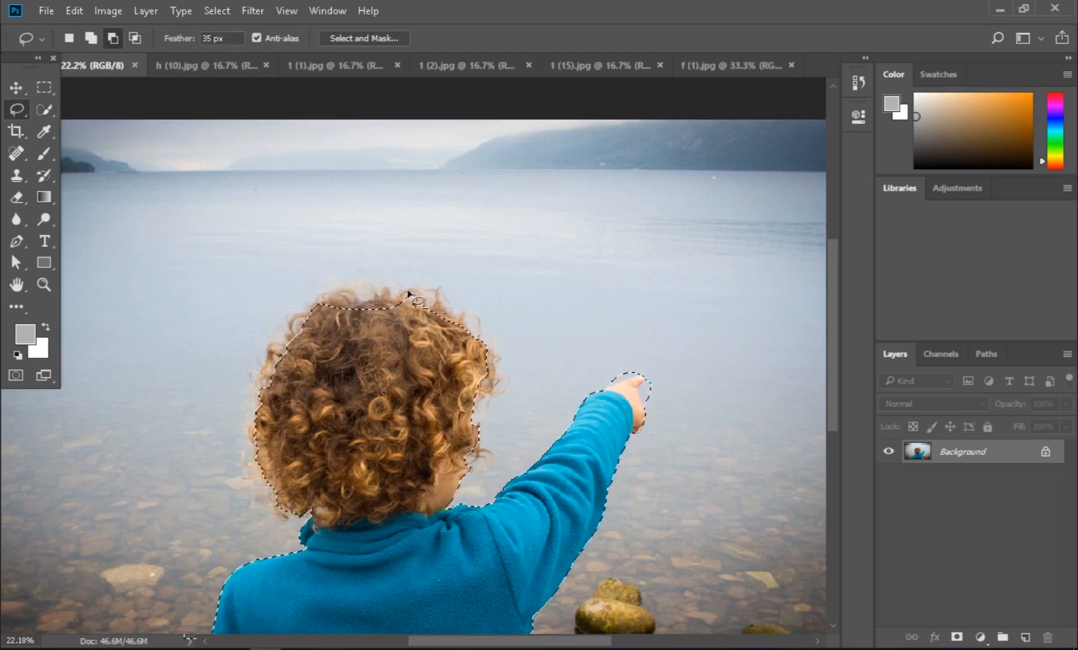
mouse_move(400, 294)
mouse_down()
mouse_move(423, 312)
mouse_move(445, 302)
mouse_move(401, 294)
mouse_up()
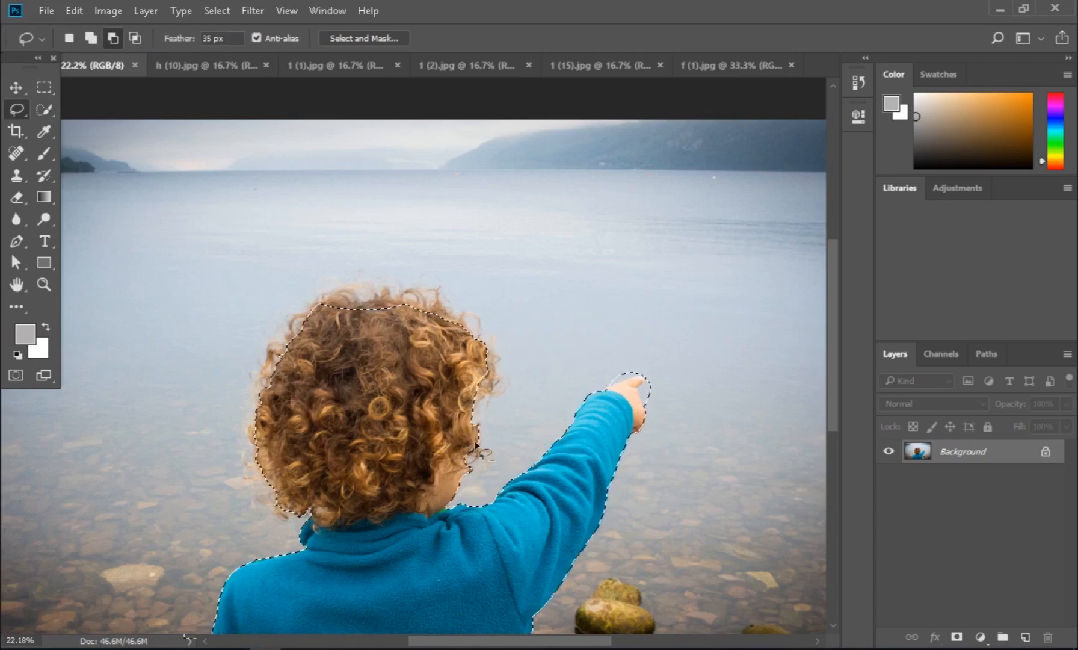
scroll(502, 470, up, 3)
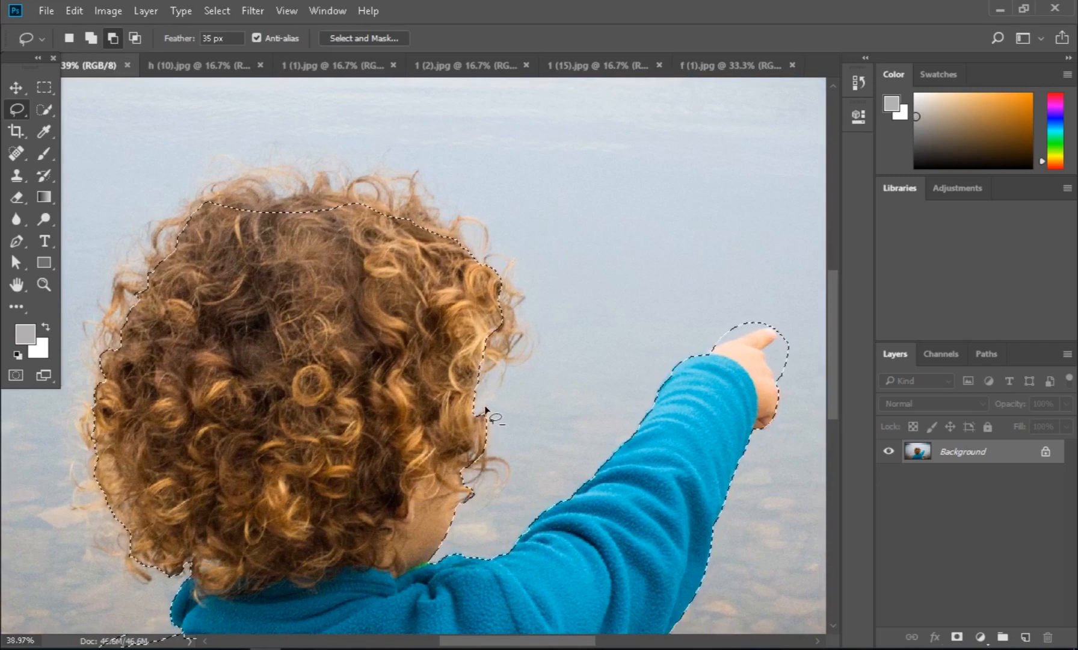
drag(483, 516, 479, 516)
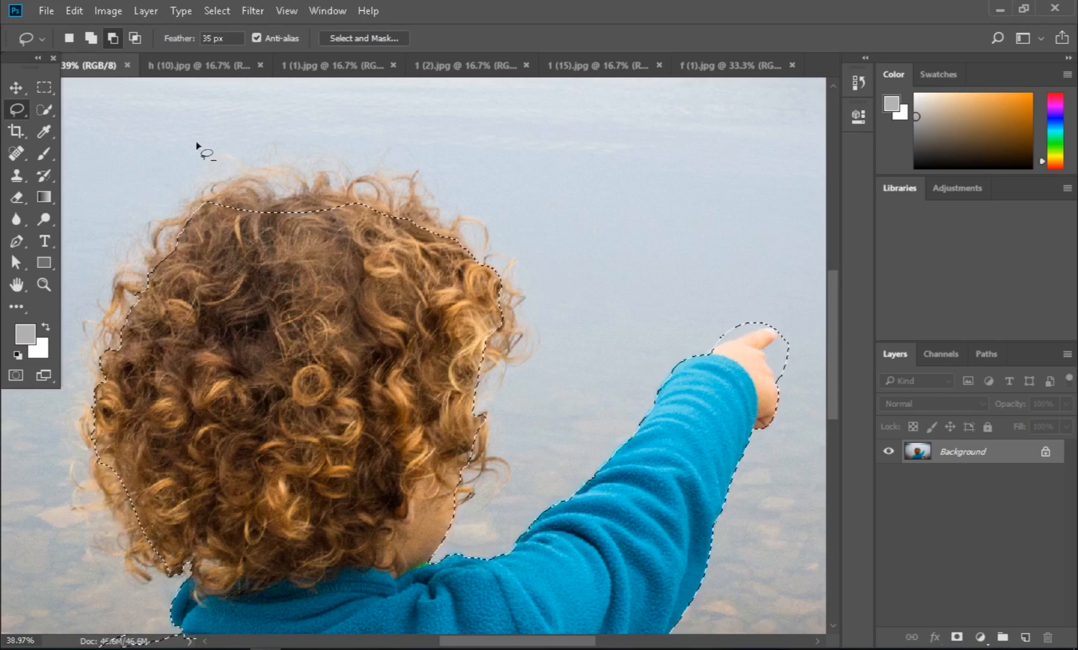
Step: Remove the excess water around the pointing hand from the selection using the subtracting Quick Selection brush at 55 px and 40 px
click(43, 110)
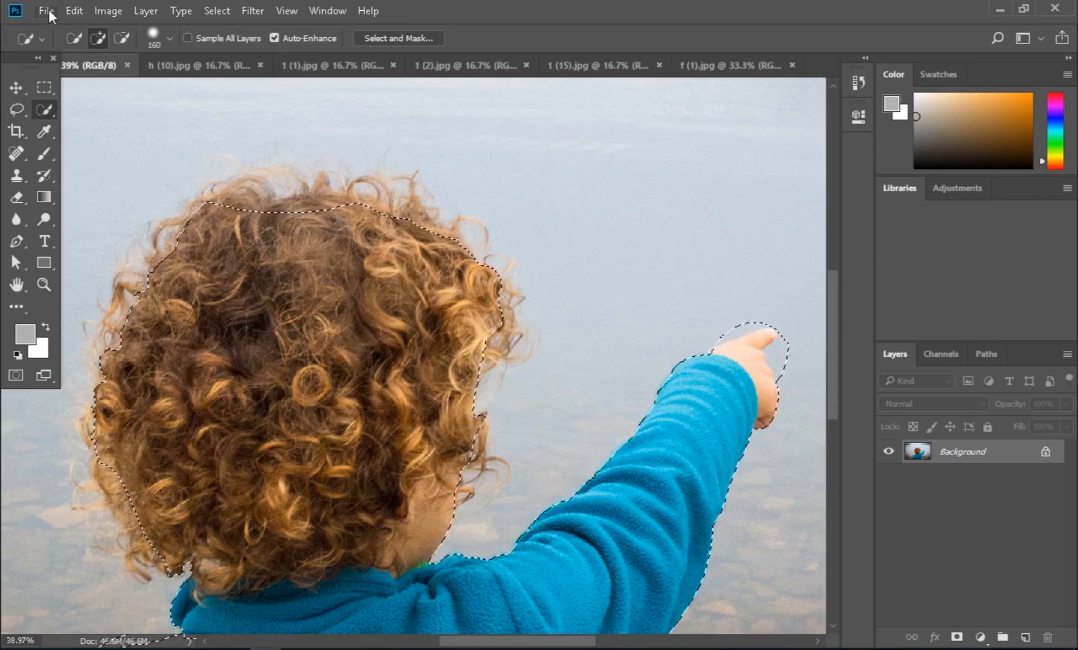
click(120, 37)
click(171, 38)
drag(167, 80, 121, 81)
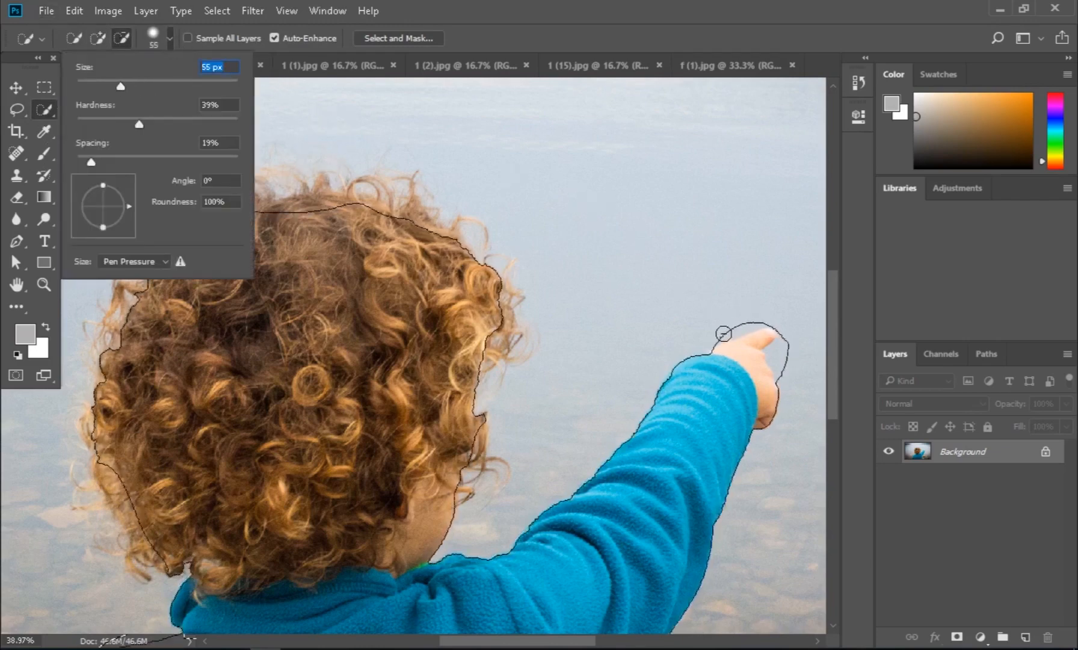
click(724, 332)
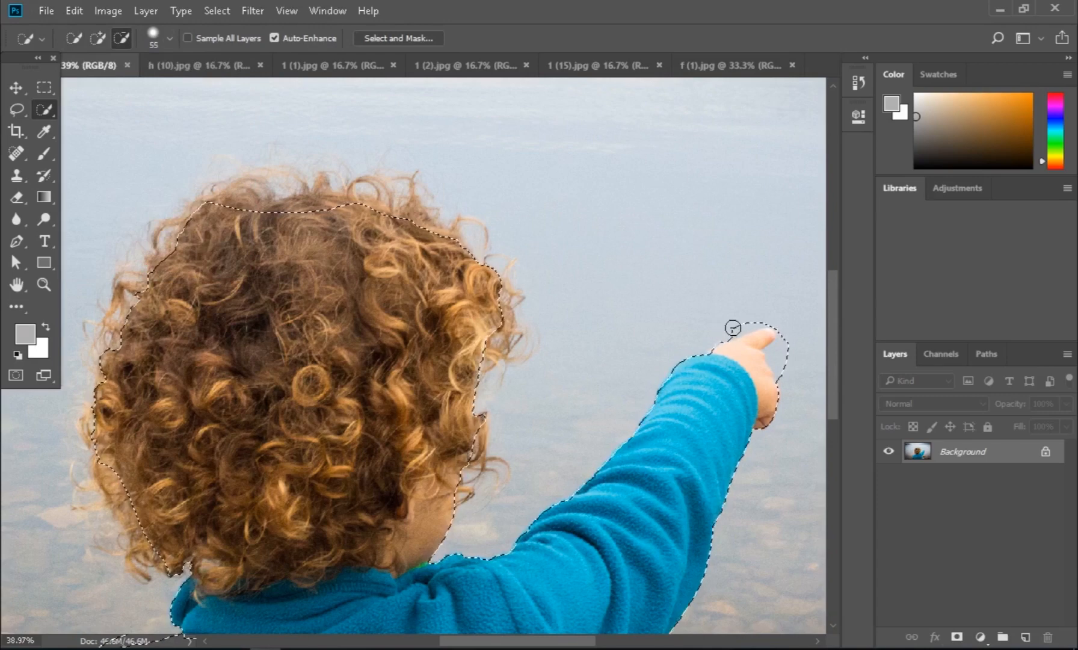
click(754, 327)
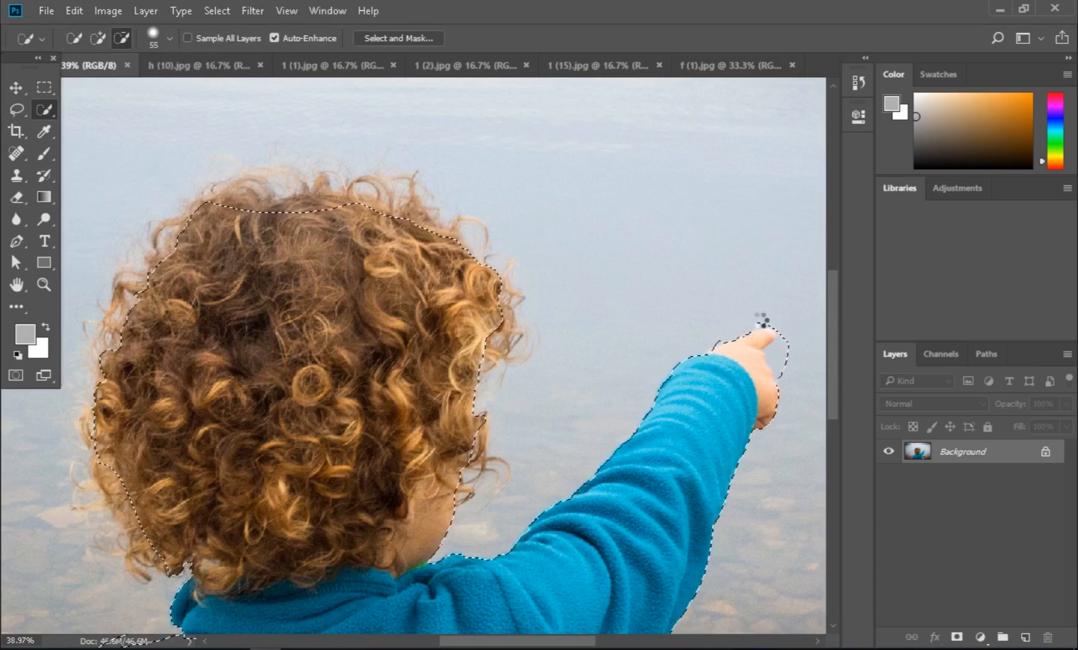
click(720, 335)
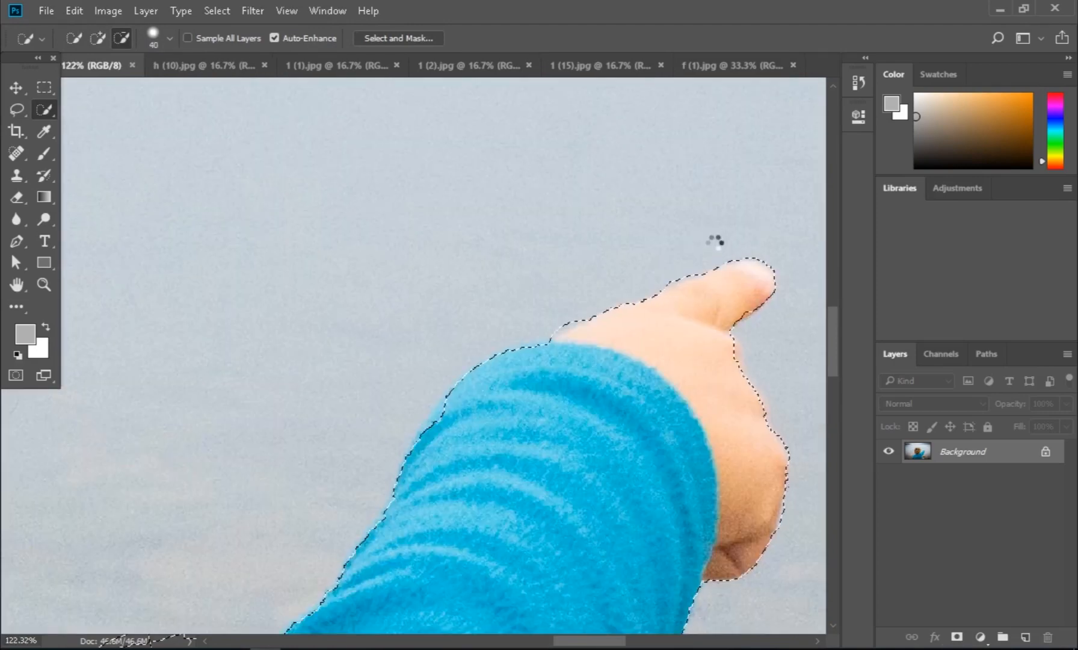
Step: Open the child's selection in the Select and Mask workspace
scroll(621, 260, down, 4)
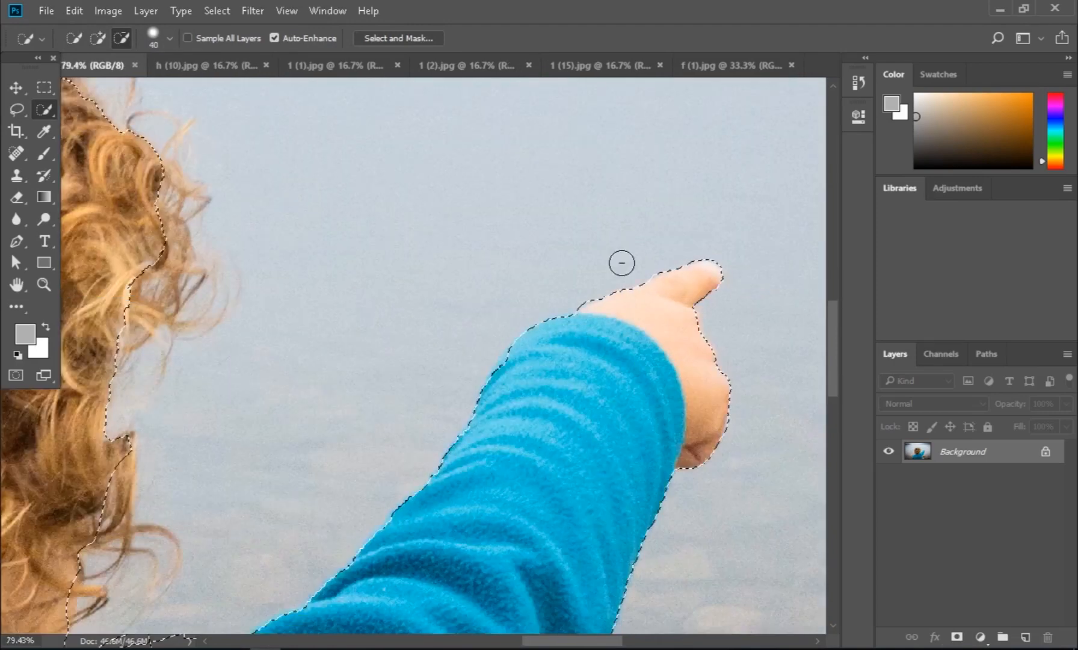
scroll(622, 263, down, 5)
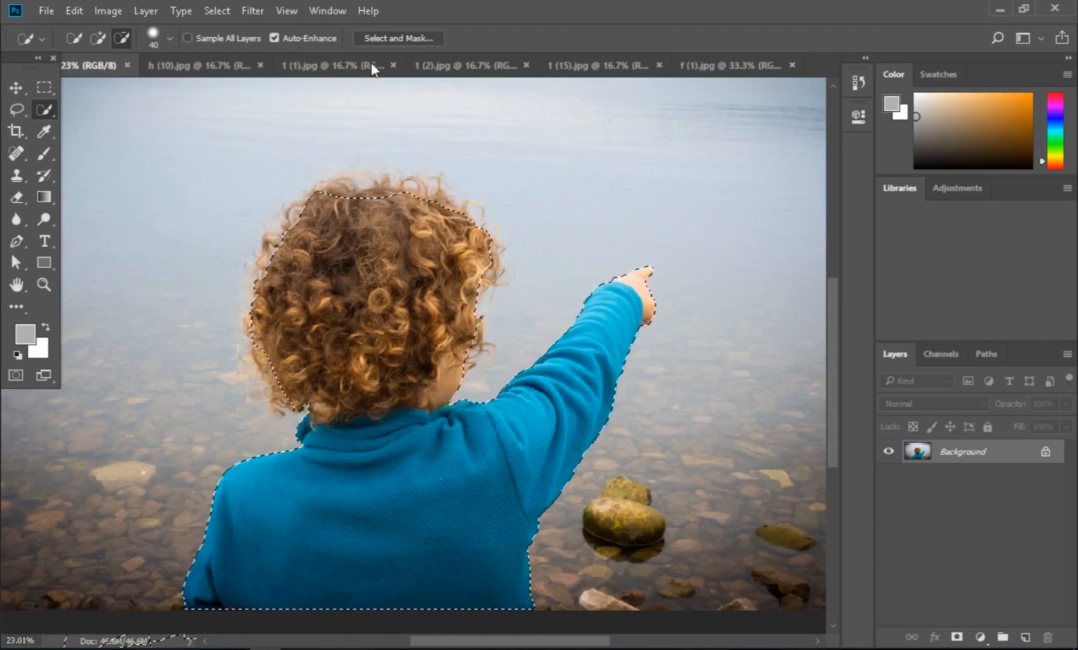
click(391, 36)
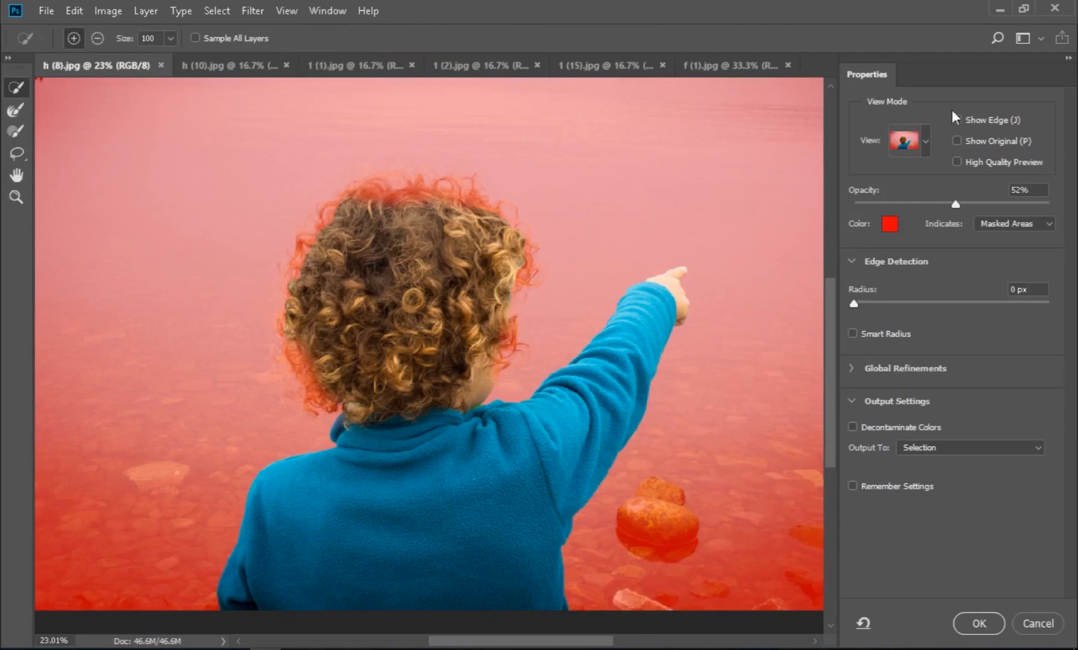
Step: Preview the mask in the Black & White, On Black and On Layers view modes, and return to Overlay
click(926, 142)
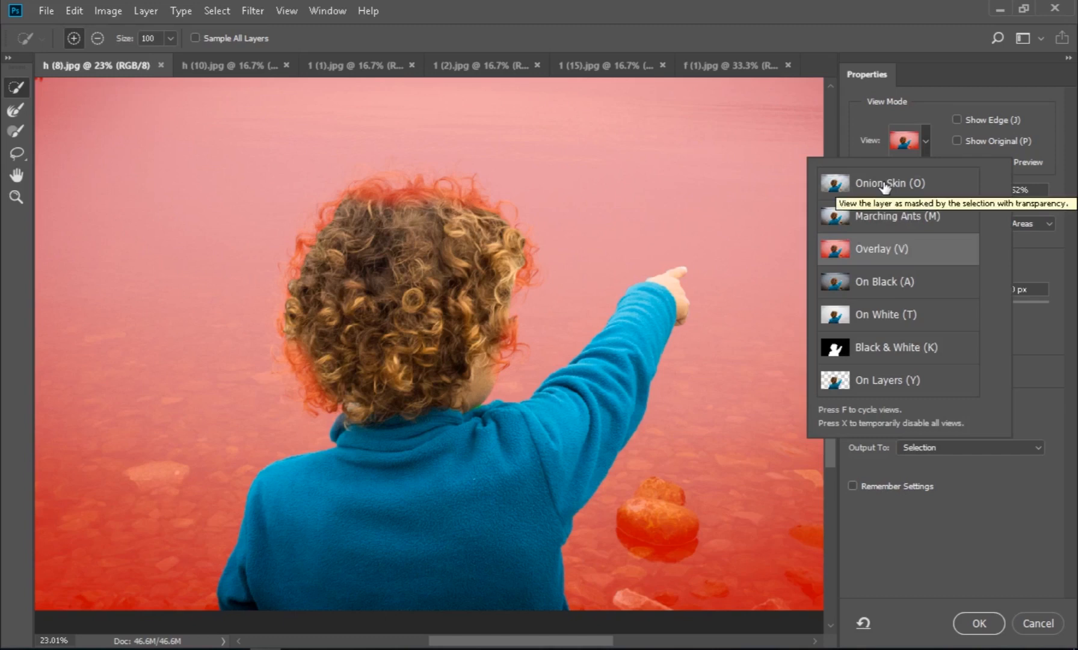
click(869, 355)
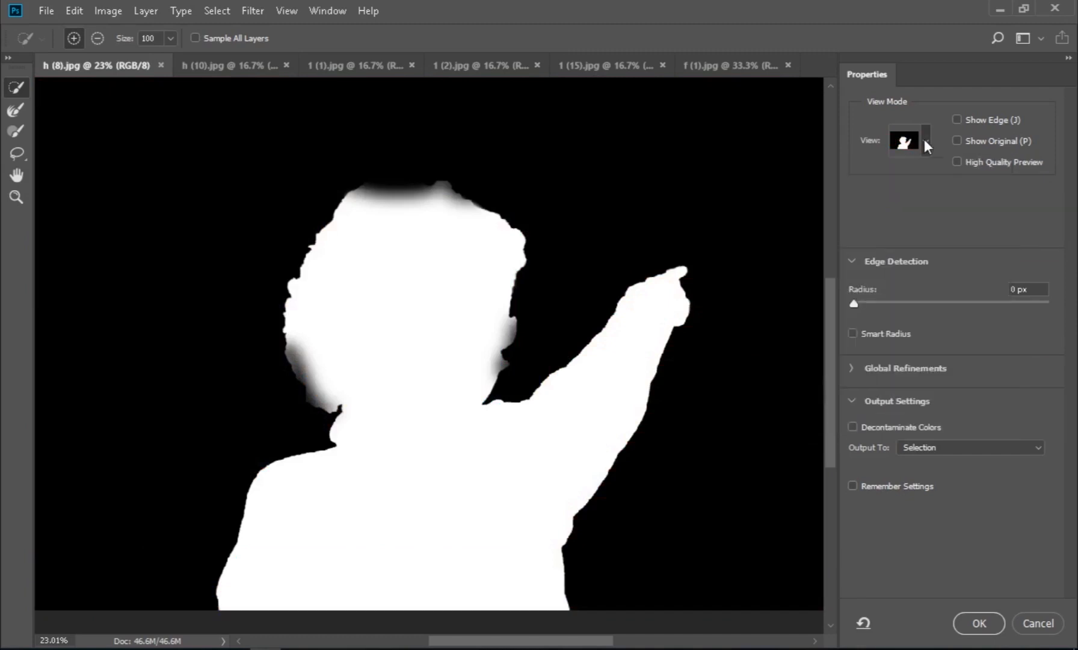
click(878, 288)
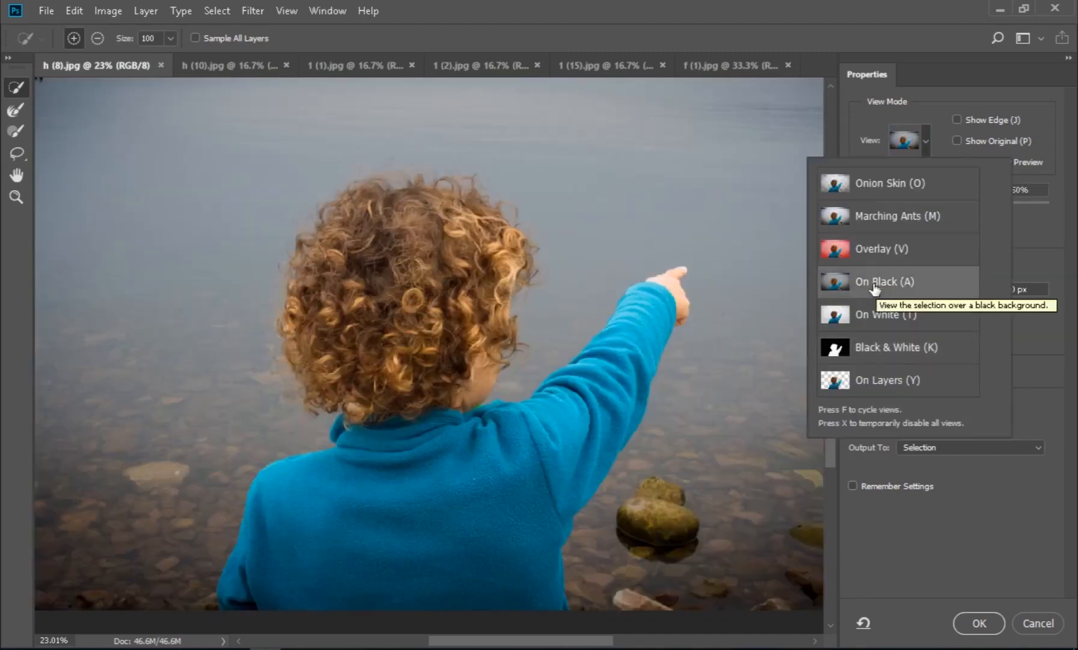
click(929, 143)
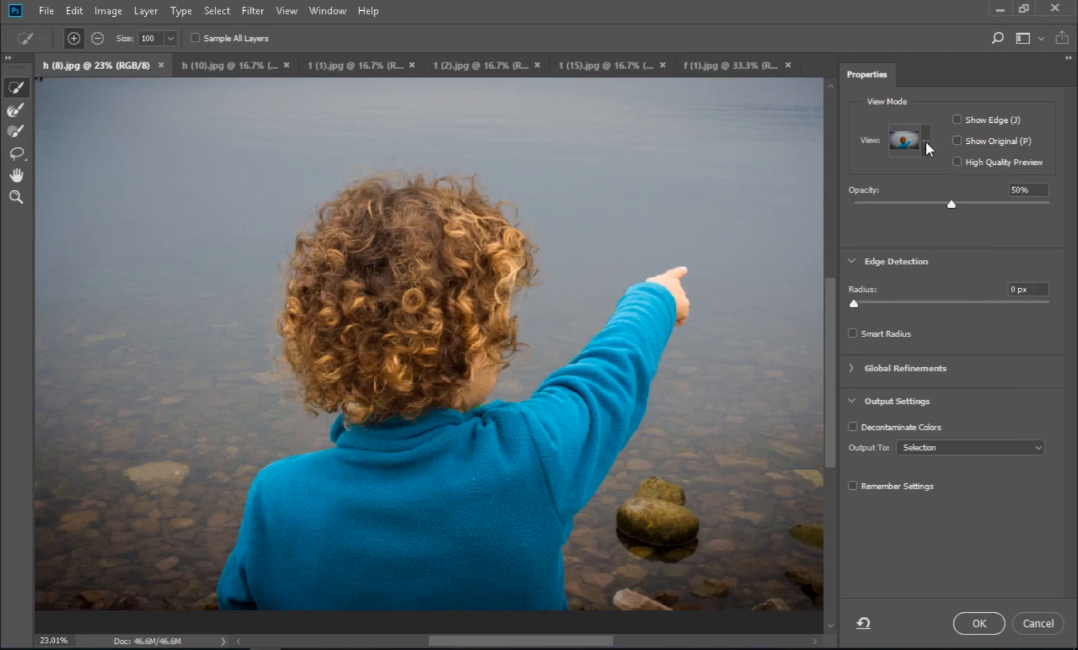
click(926, 141)
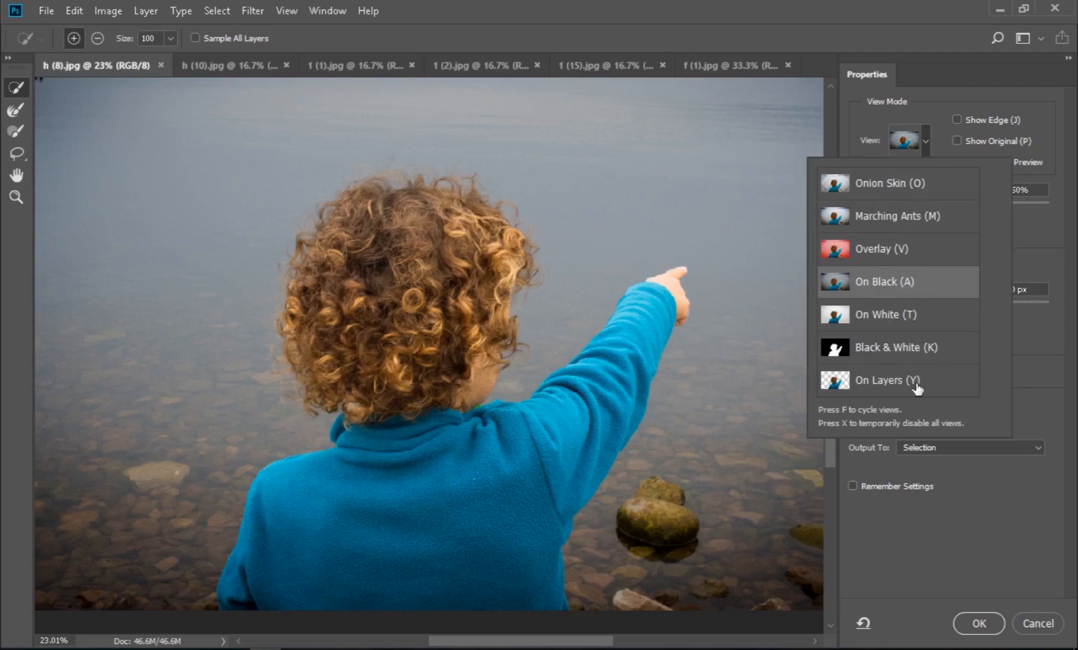
click(877, 382)
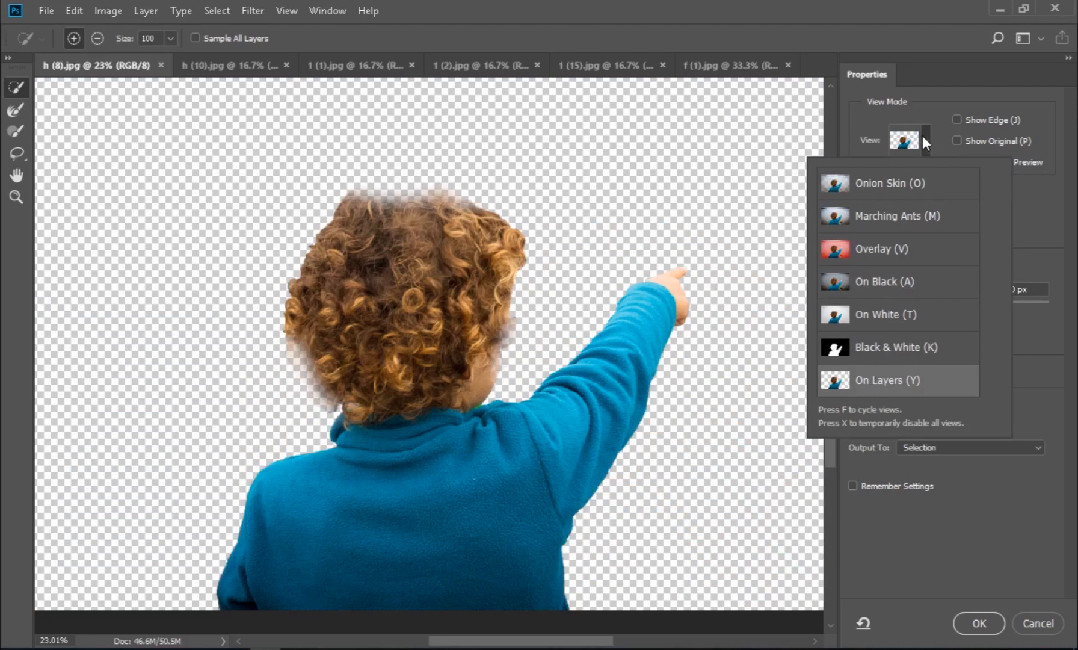
click(913, 256)
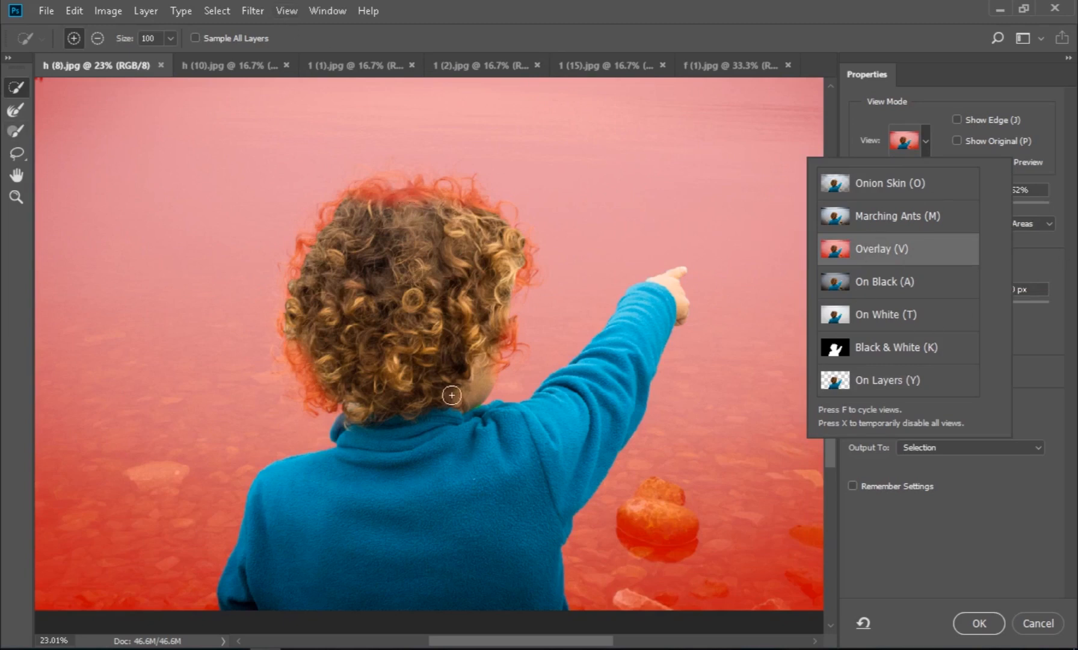
Step: Refine the curls around the top, sides and lower edge of the hair with the Refine Edge brush at 135 px
scroll(461, 362, up, 3)
drag(446, 270, 456, 330)
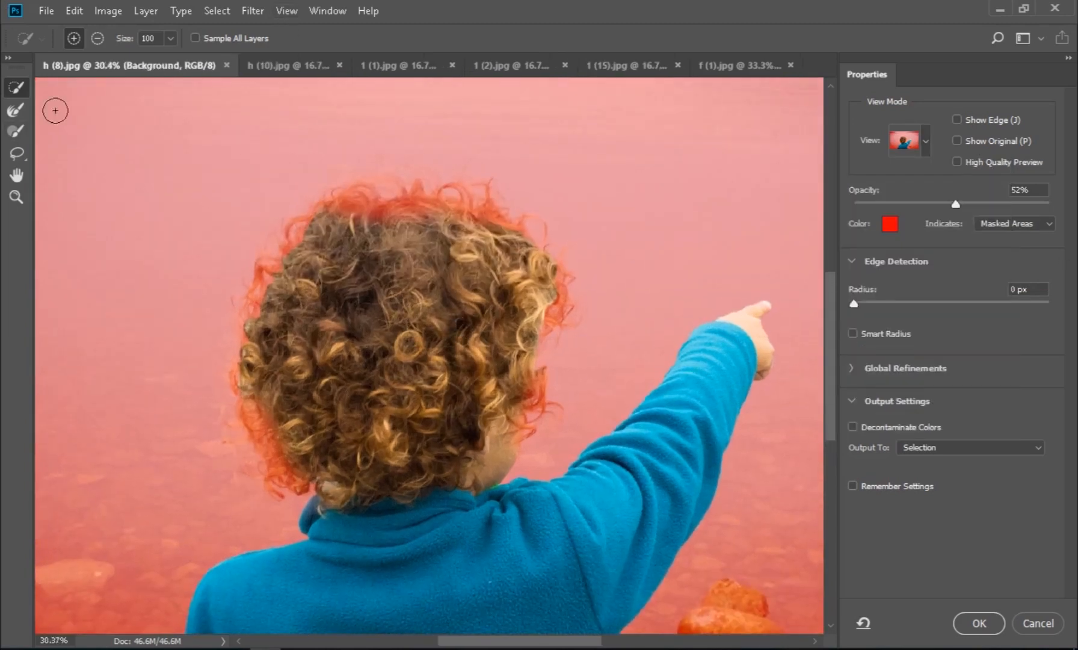
click(14, 116)
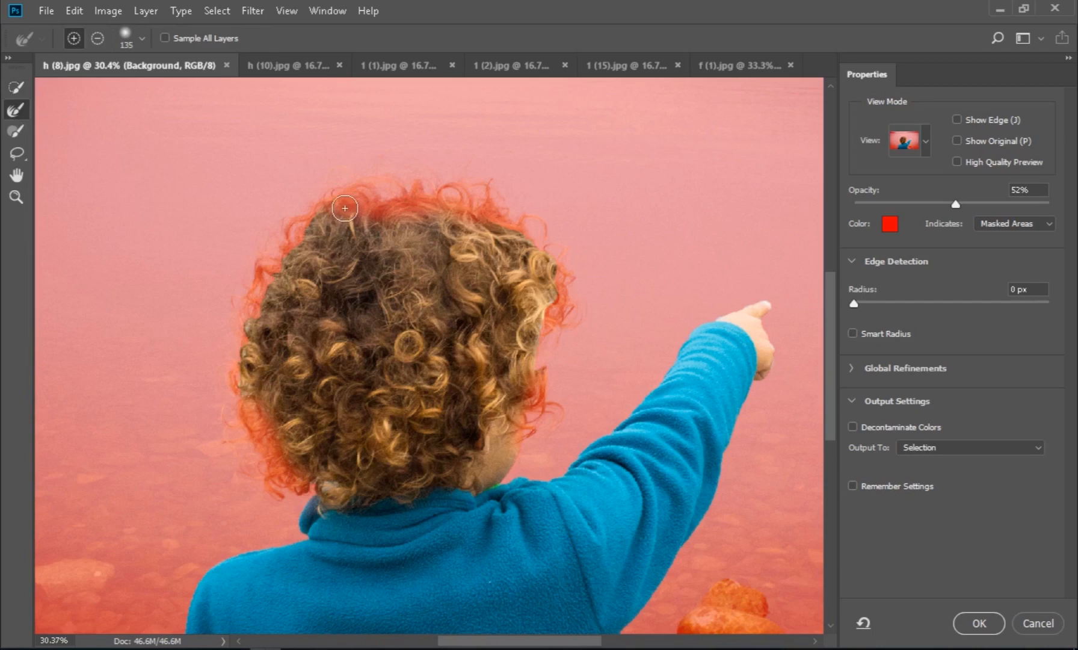
mouse_move(345, 206)
mouse_down()
mouse_move(405, 201)
mouse_move(368, 213)
mouse_move(408, 210)
mouse_move(367, 199)
mouse_move(409, 207)
mouse_move(379, 197)
mouse_move(343, 207)
mouse_move(397, 193)
mouse_move(478, 213)
mouse_up()
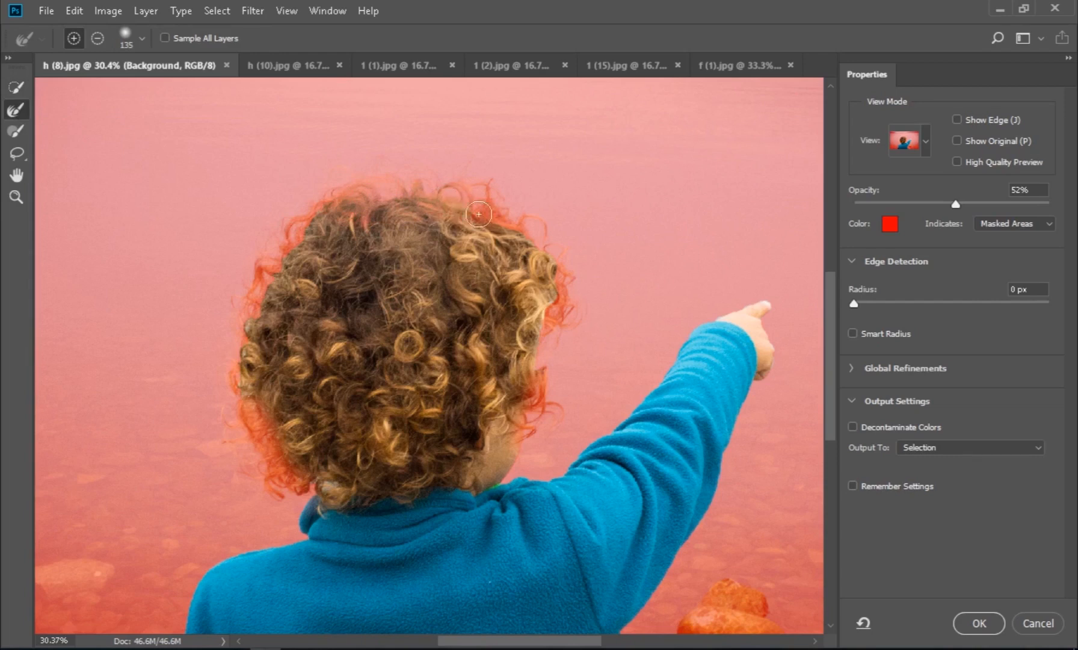
mouse_move(258, 364)
mouse_down()
mouse_move(268, 448)
mouse_move(296, 482)
mouse_up()
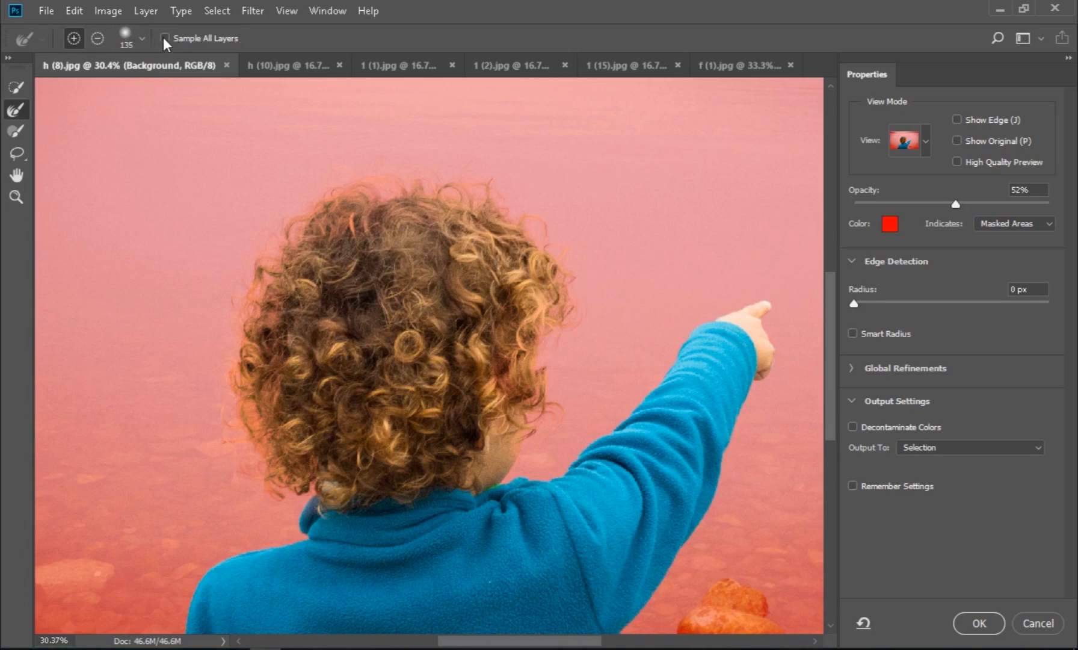
Step: Set the Refine Edge brush to 88 px size and 19% hardness
click(141, 38)
drag(137, 81, 118, 81)
drag(50, 122, 67, 123)
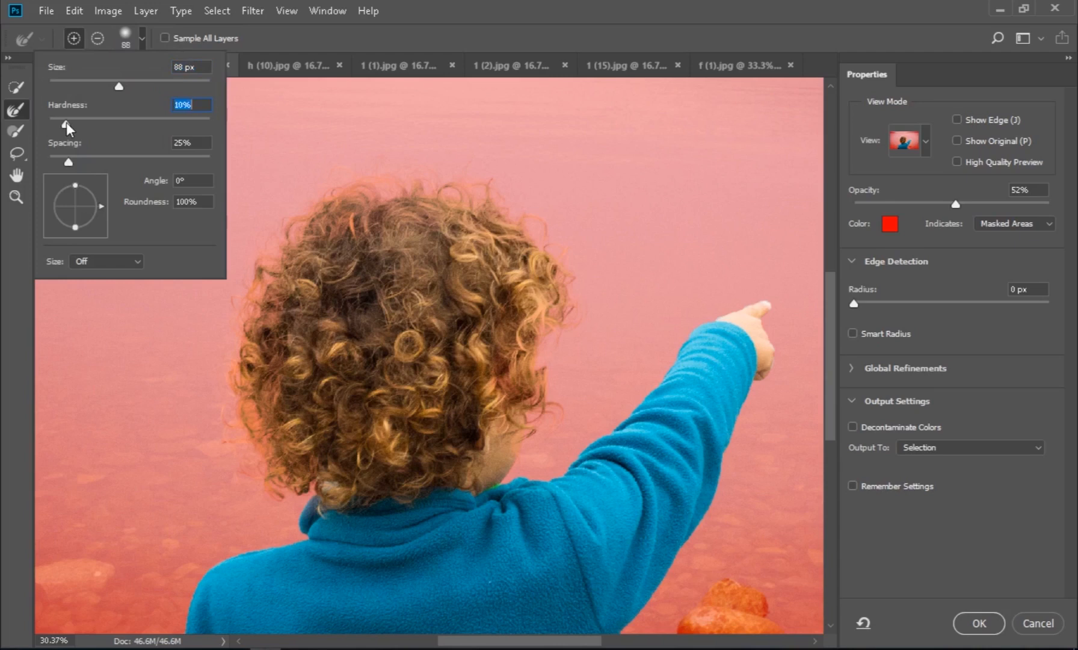
click(141, 33)
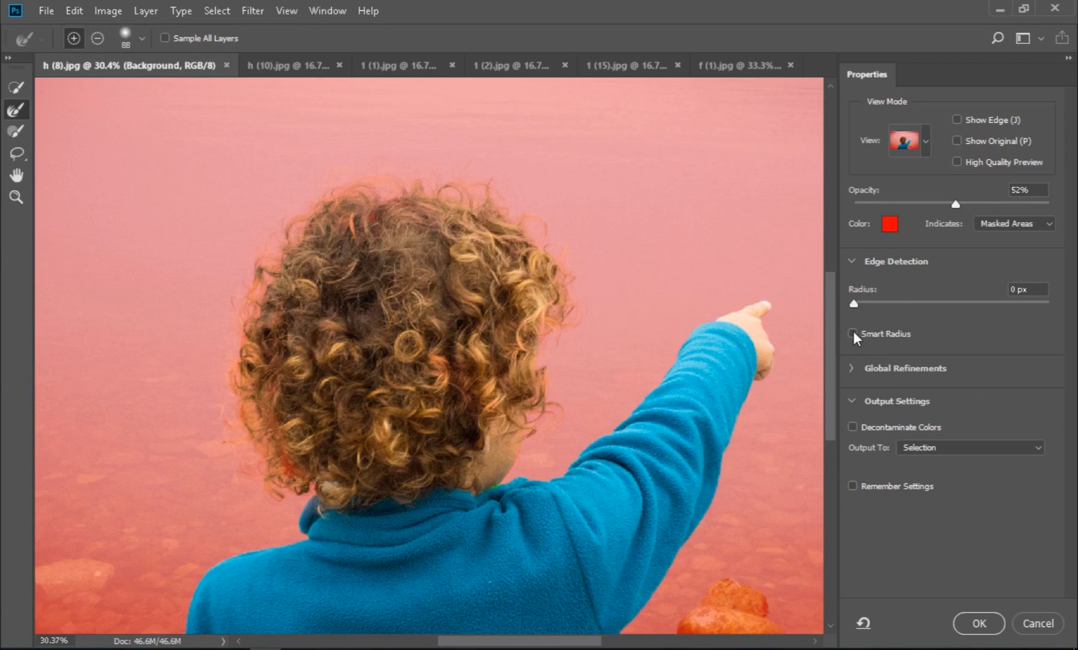
Step: Enable Smart Radius with an edge detection radius of 2 px, and look through the Global Refinements settings
drag(853, 302, 905, 302)
drag(920, 303, 971, 304)
drag(985, 303, 876, 305)
click(850, 367)
click(850, 367)
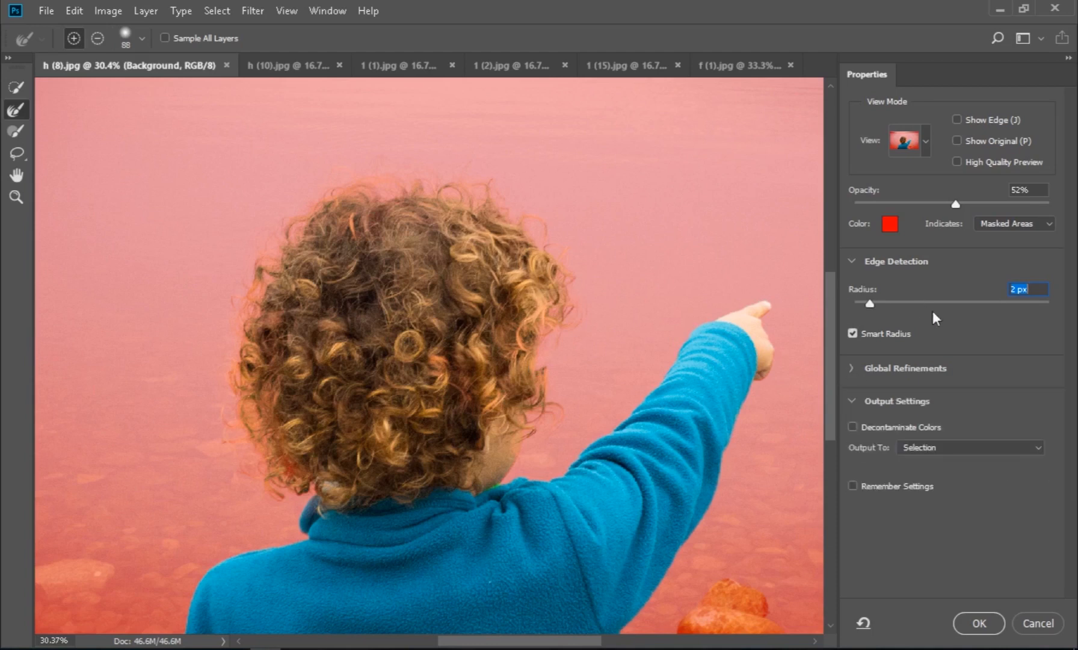
click(850, 367)
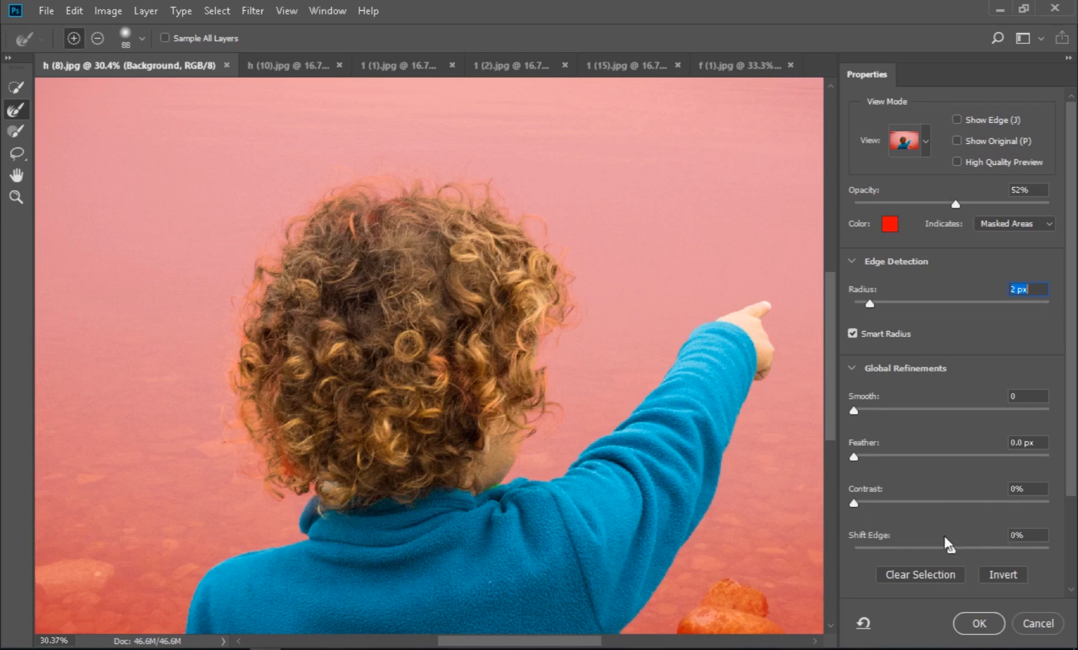
click(853, 370)
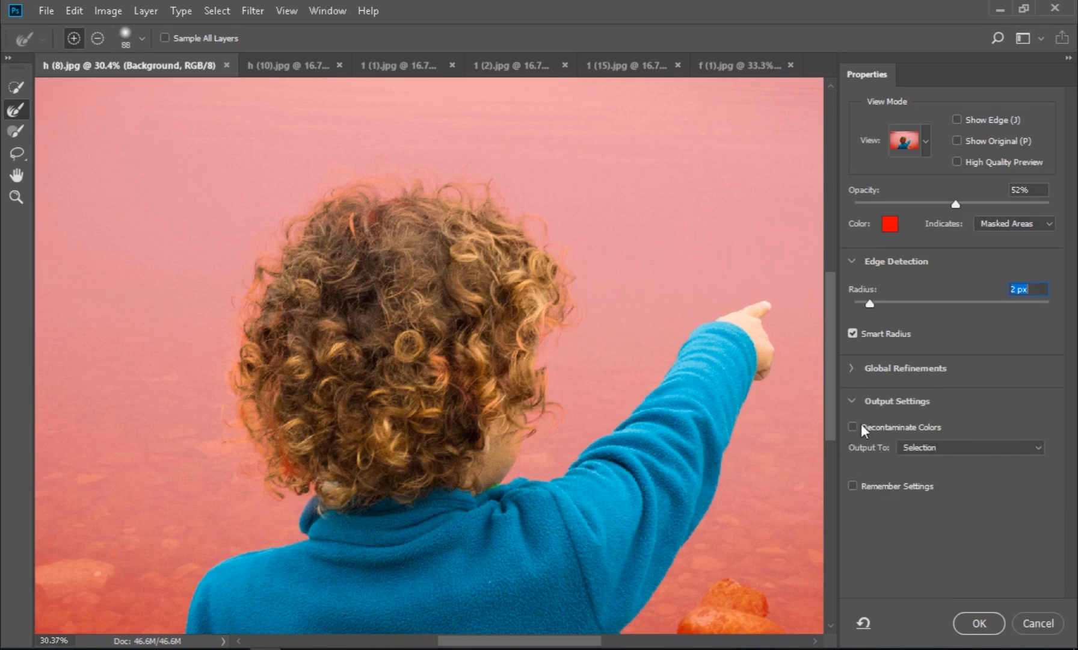
Step: Output the refined selection to a New Layer with Layer Mask
click(852, 402)
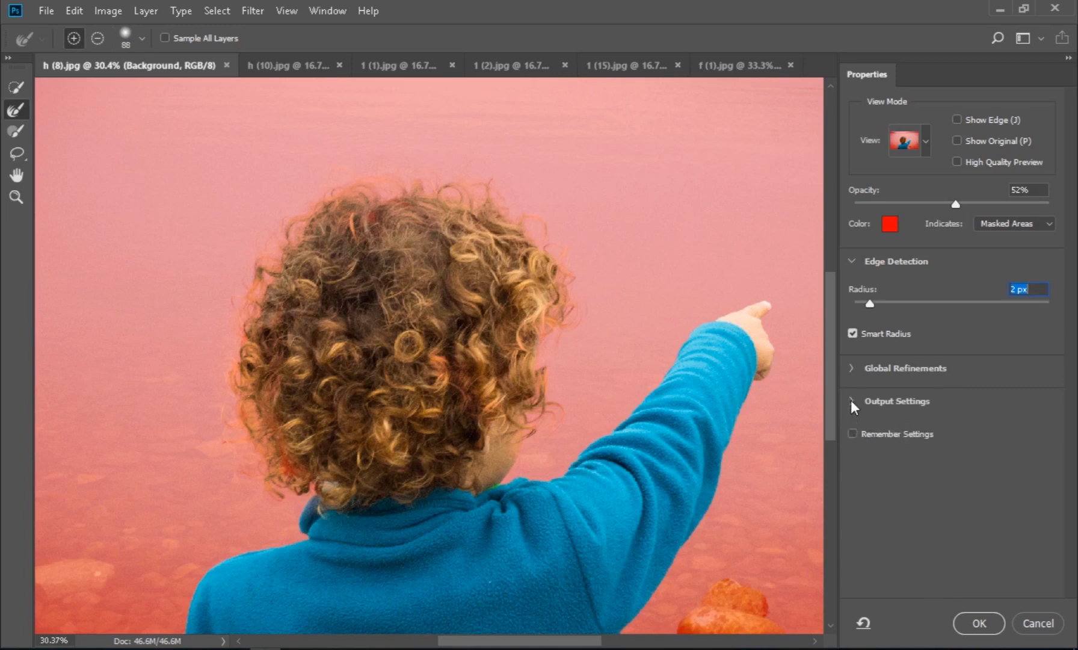
click(851, 400)
click(992, 447)
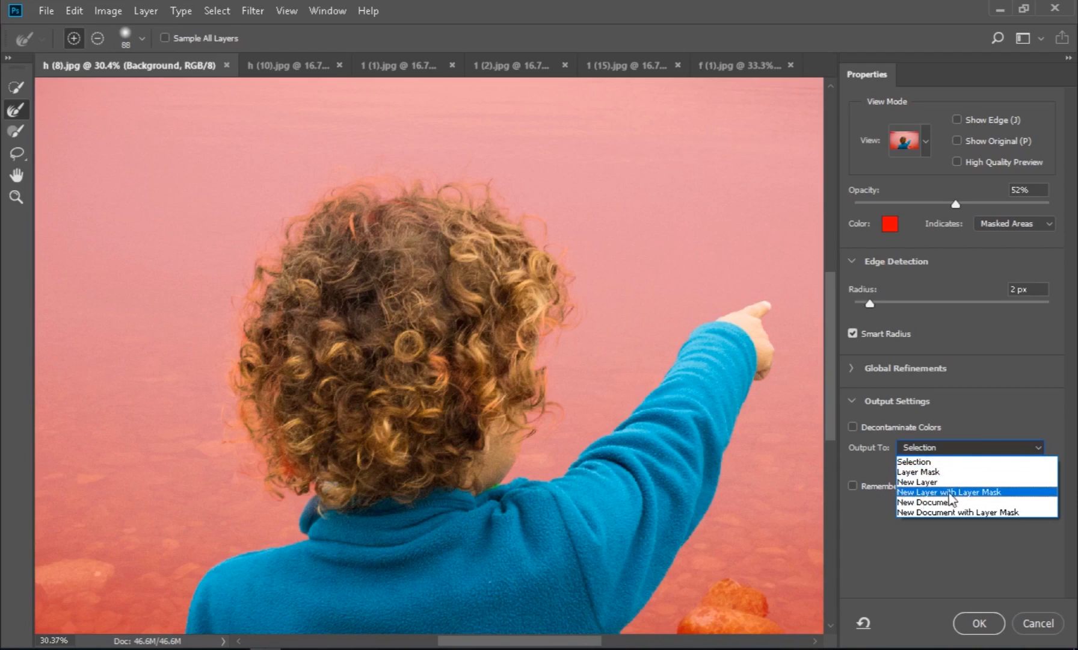
click(976, 492)
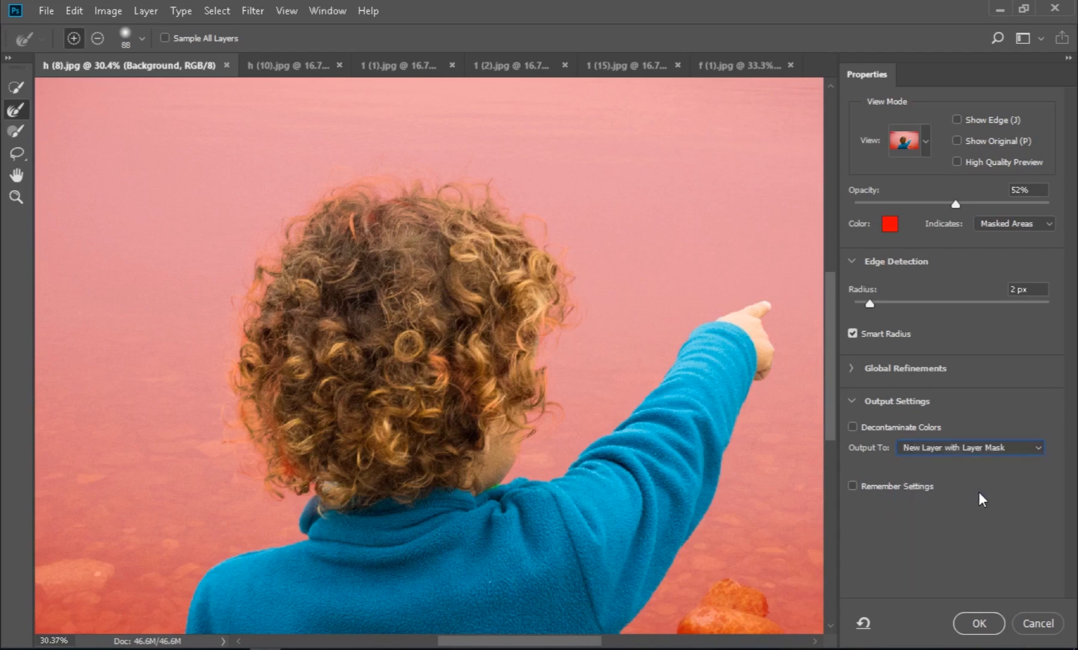
click(979, 623)
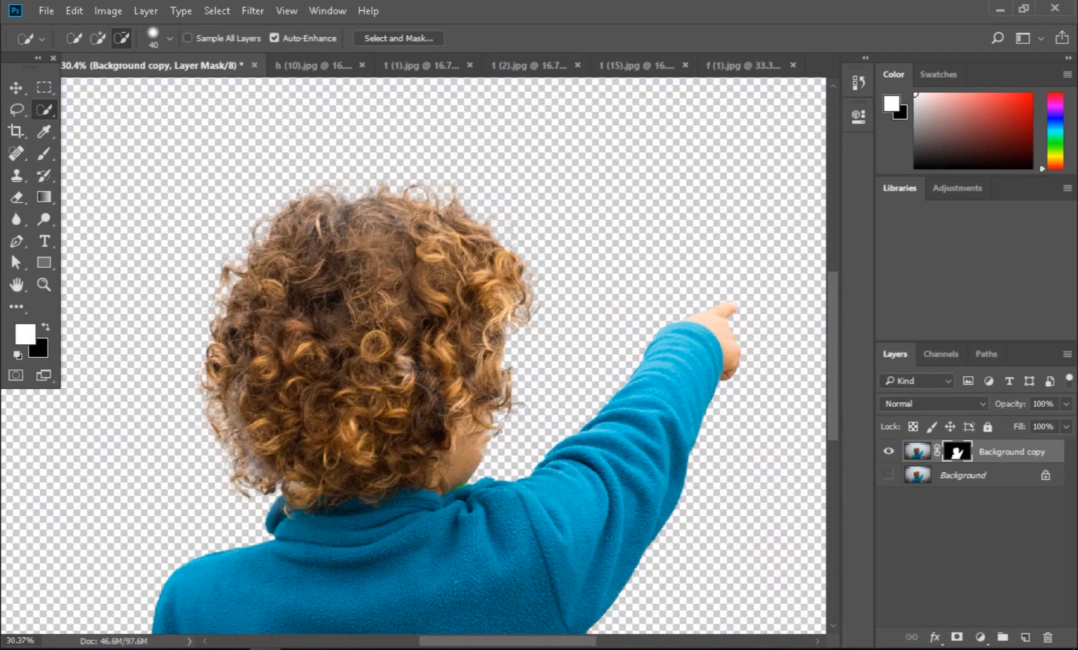
Step: Duplicate the masked Background copy layer and rename the duplicate as baby
scroll(448, 379, down, 5)
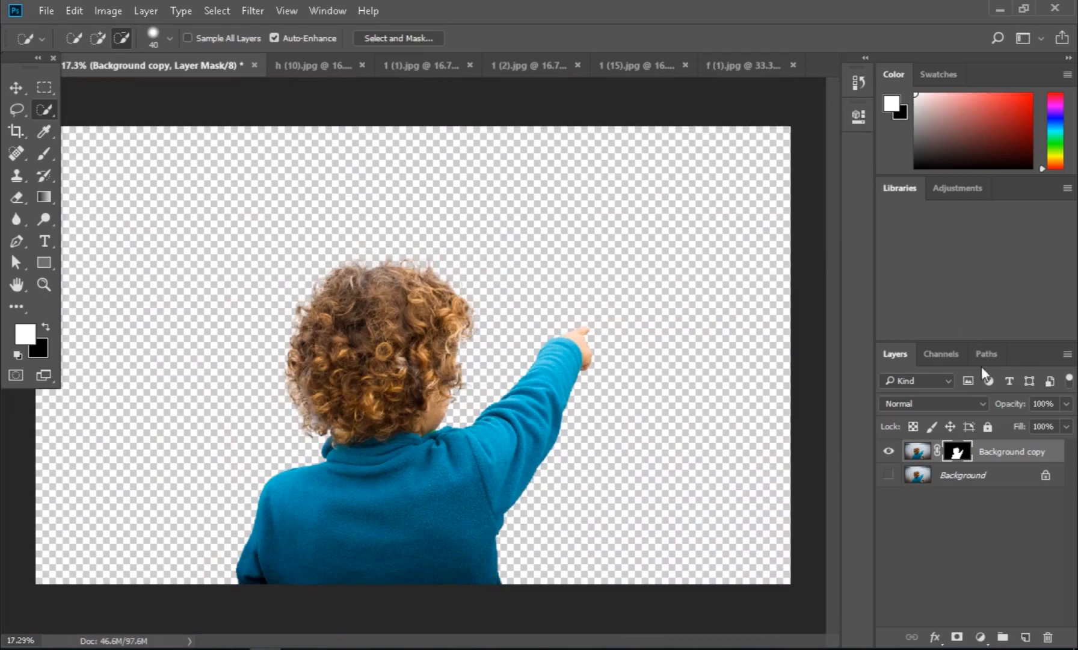
right_click(1035, 448)
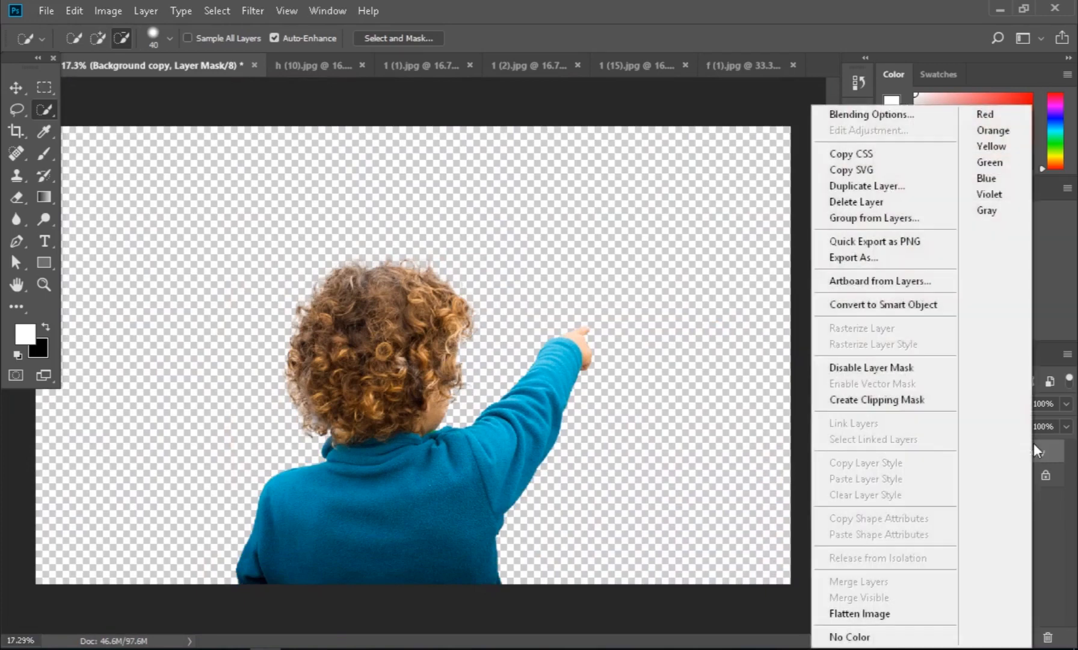
click(909, 186)
click(699, 192)
double_click(992, 452)
text(baby)
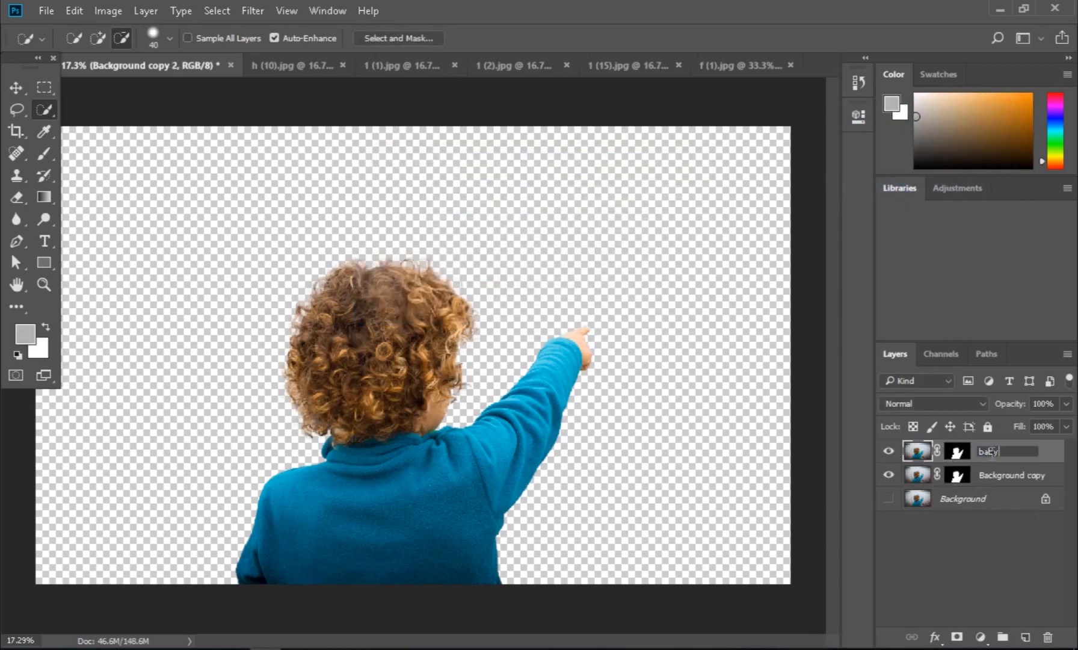
Step: Rename the lower masked layer, Background copy, as hair
click(999, 475)
double_click(1002, 477)
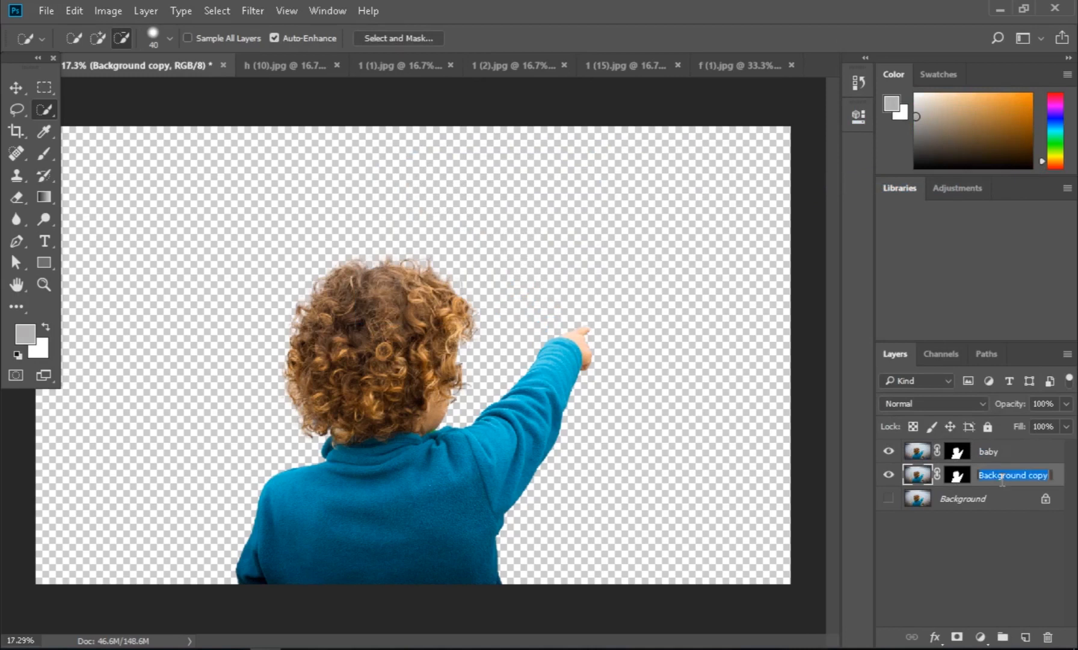
text(hair)
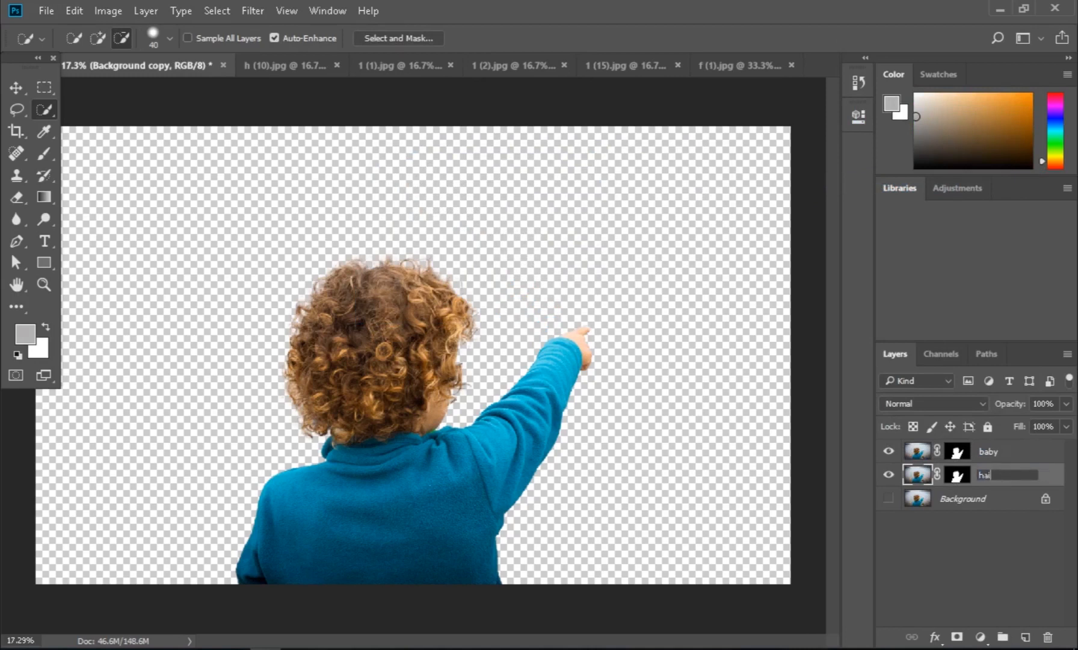
click(925, 536)
Step: Apply Levels to the hair layer's mask with the midtone input at 1.03 and the white input at 204
click(979, 456)
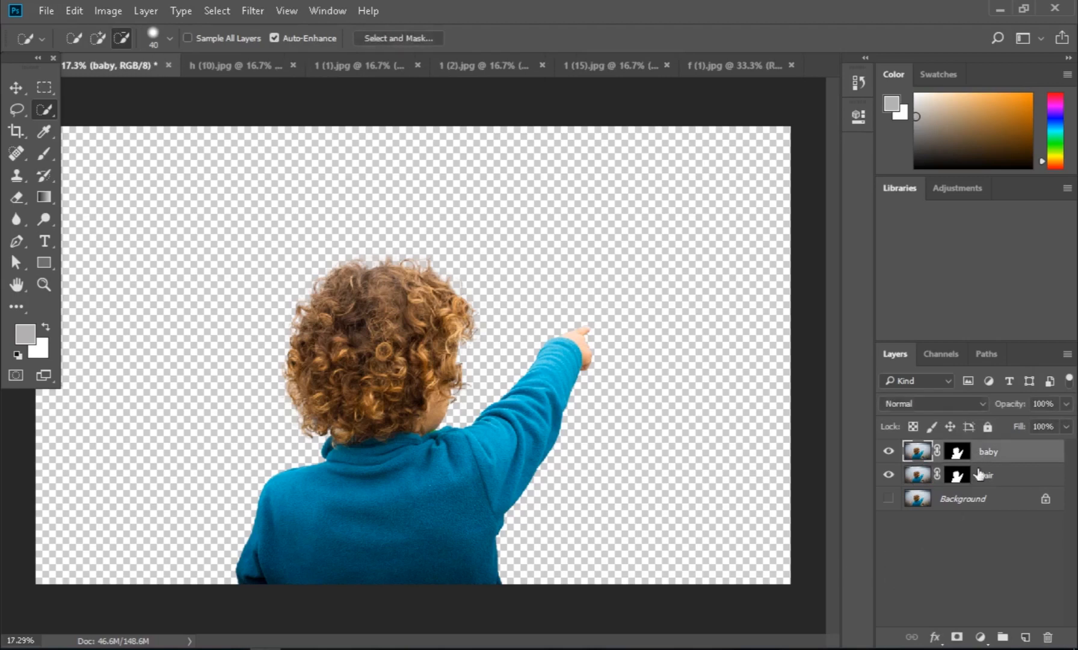
click(957, 476)
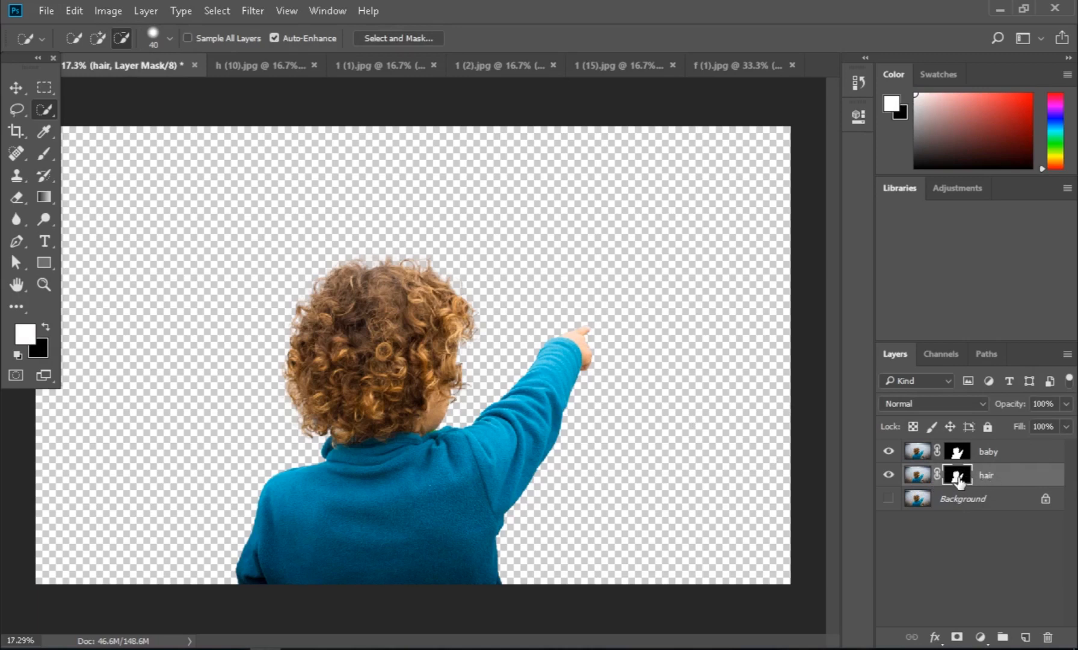
click(921, 477)
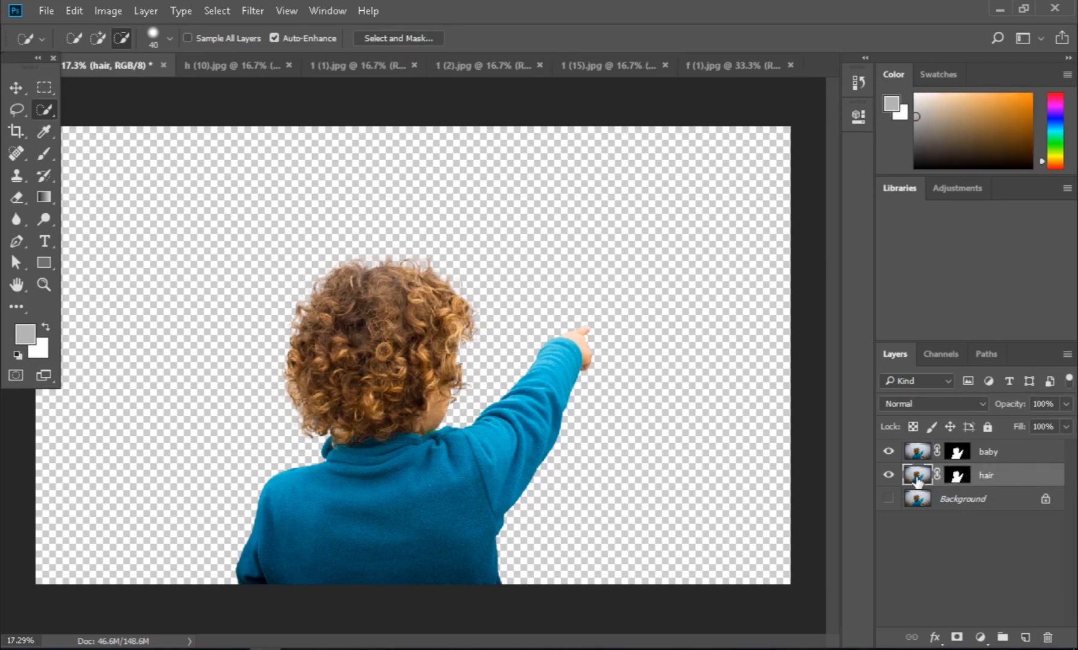
click(958, 475)
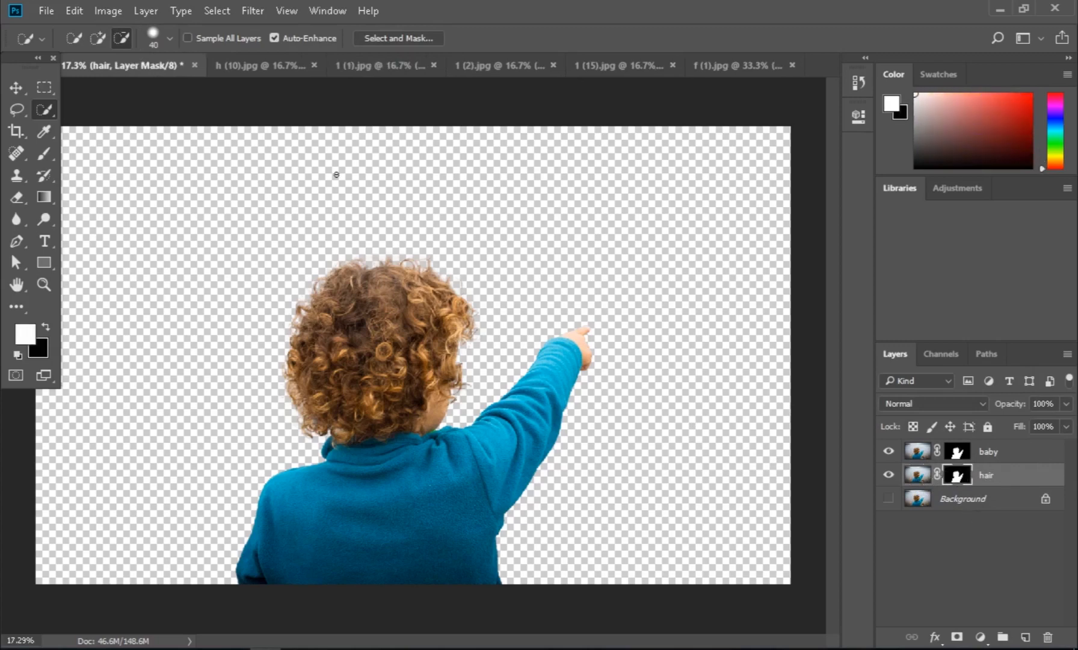
click(99, 9)
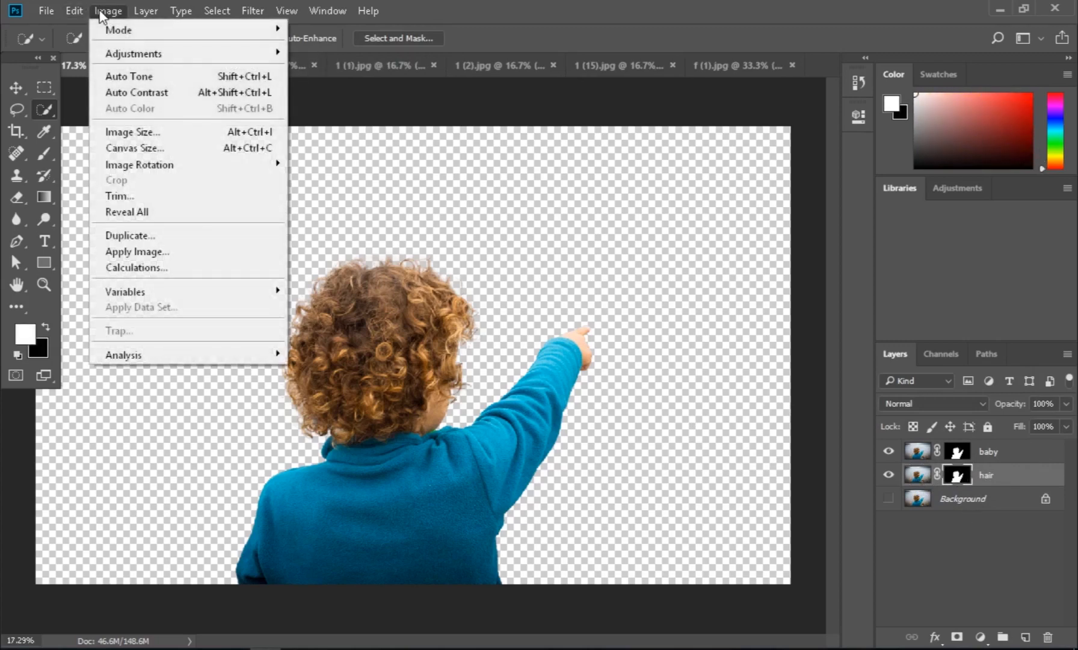
mouse_move(192, 63)
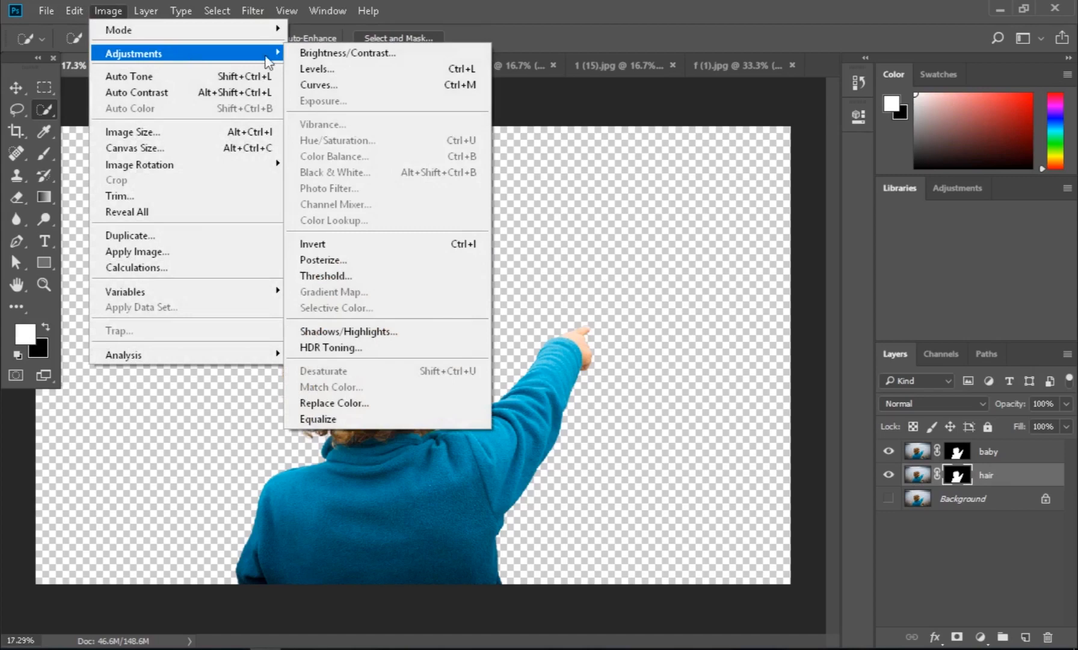
click(359, 69)
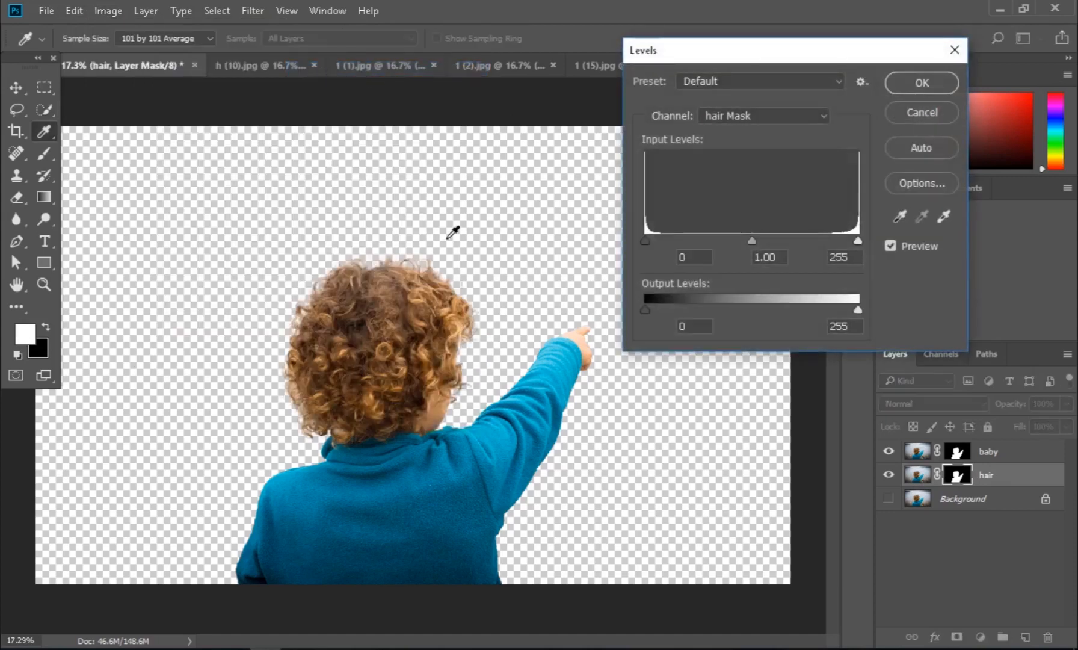
drag(857, 238, 816, 234)
mouse_move(733, 240)
mouse_down()
mouse_move(787, 236)
mouse_move(676, 242)
mouse_move(790, 235)
mouse_move(674, 247)
mouse_move(728, 240)
mouse_up()
drag(645, 241, 611, 250)
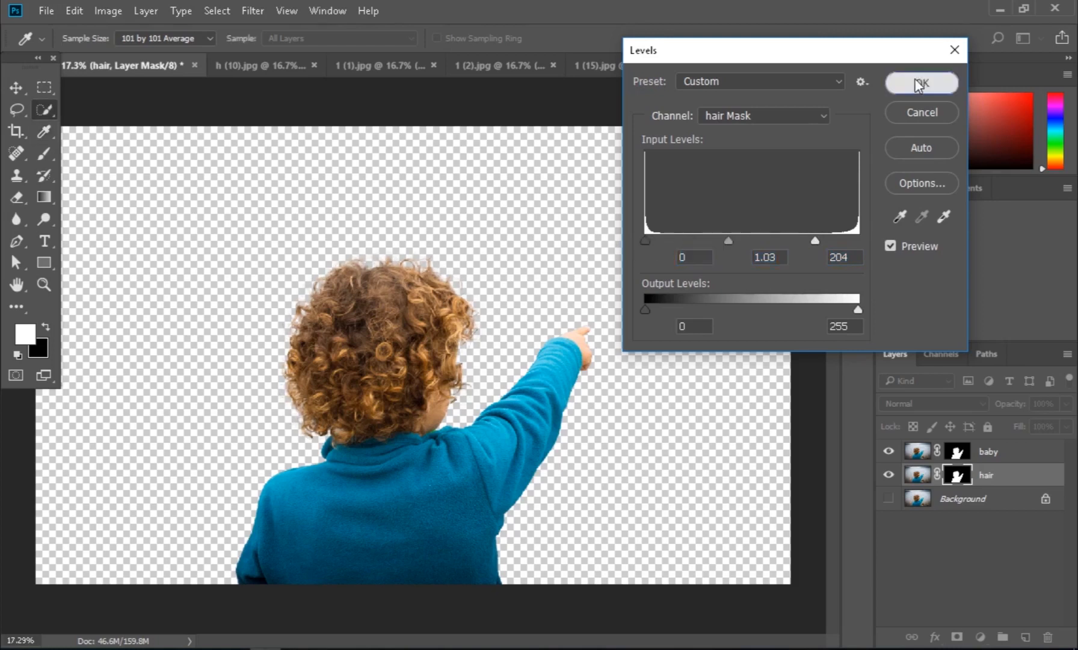
click(922, 84)
key(w)
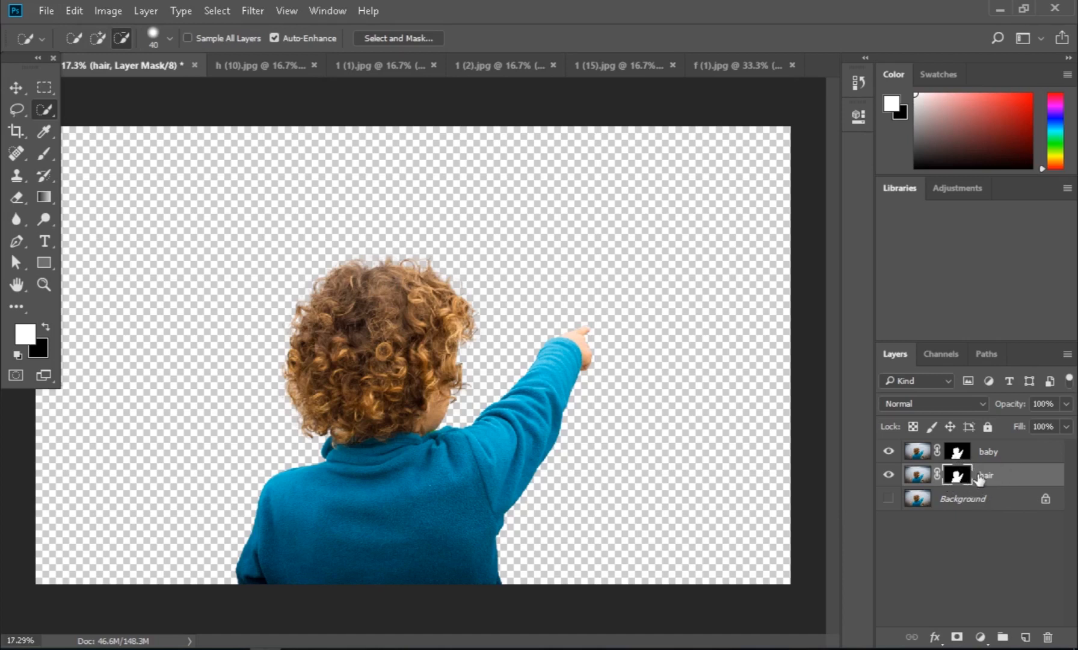
Step: Make the original Background layer visible beneath the baby and hair layers
click(920, 403)
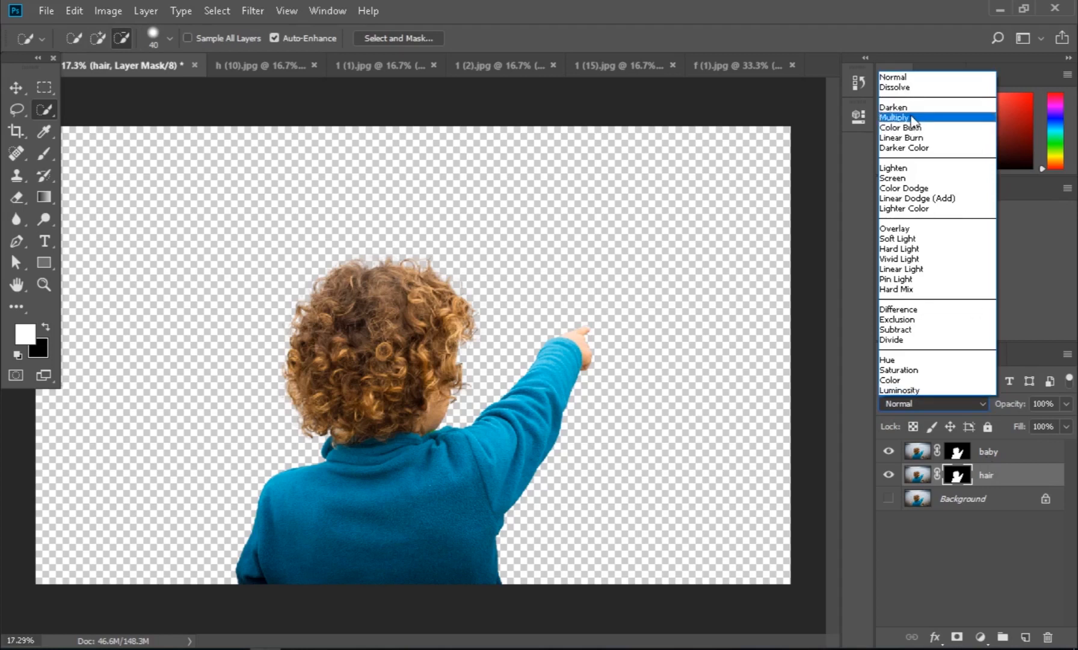
click(885, 498)
click(889, 499)
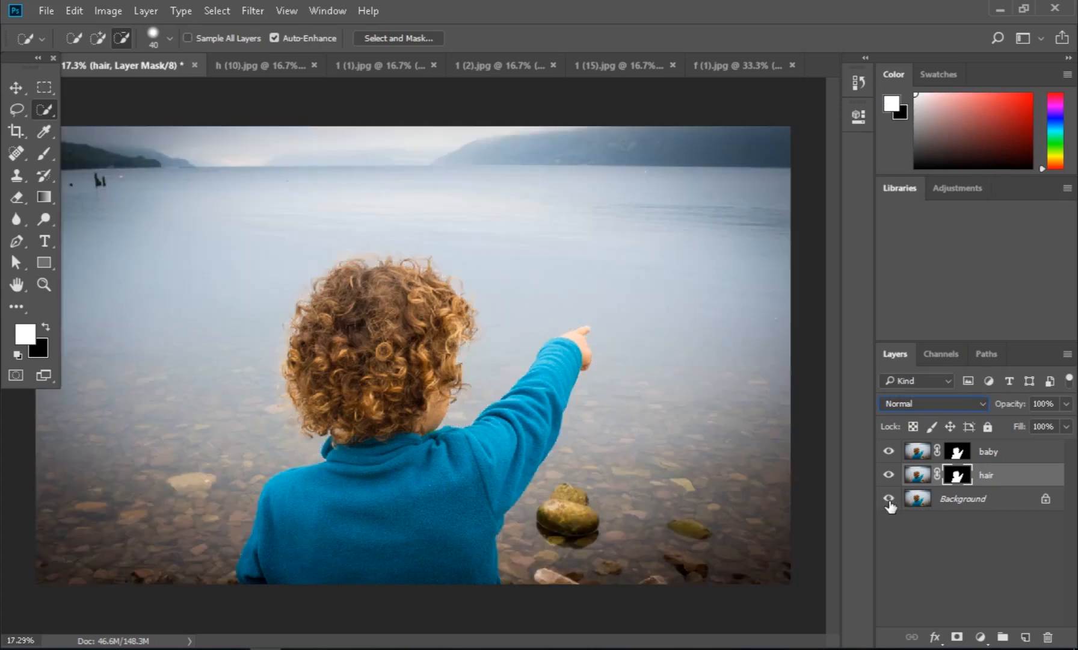
Step: Fill the Background layer with the solid light yellow colour fcffa2 at Normal mode and 100% opacity
click(1009, 505)
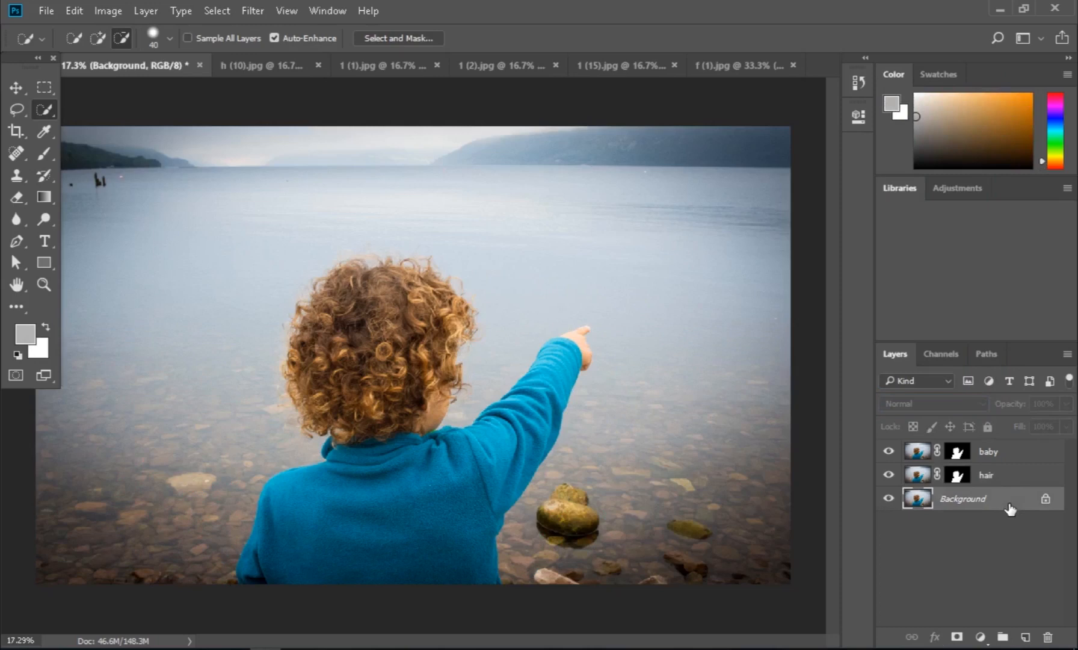
key(shift+F5)
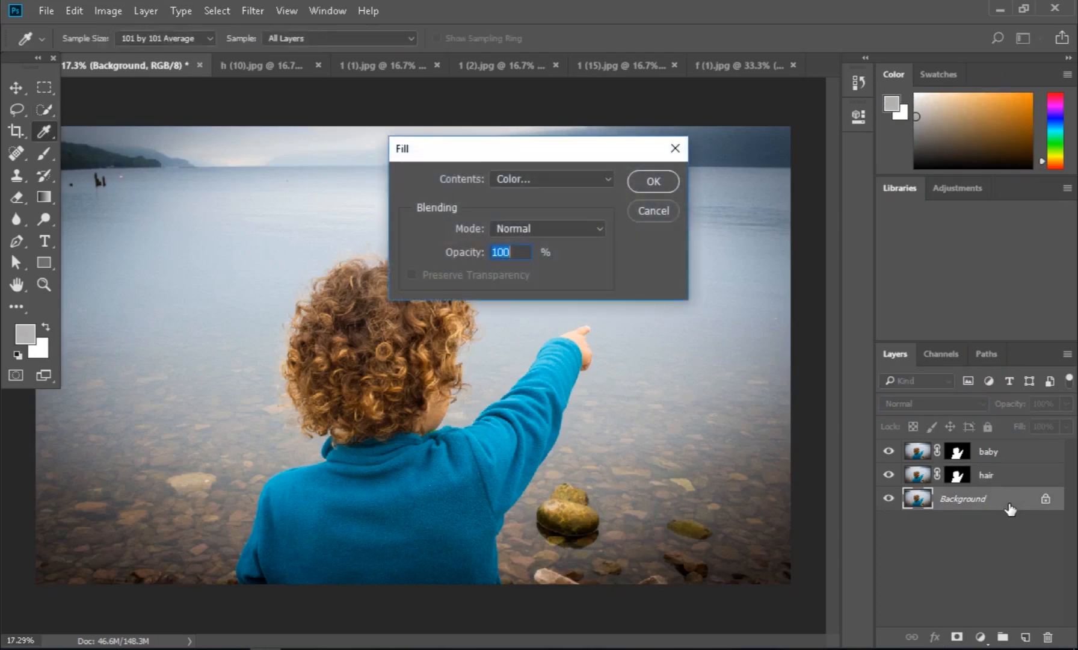
click(551, 183)
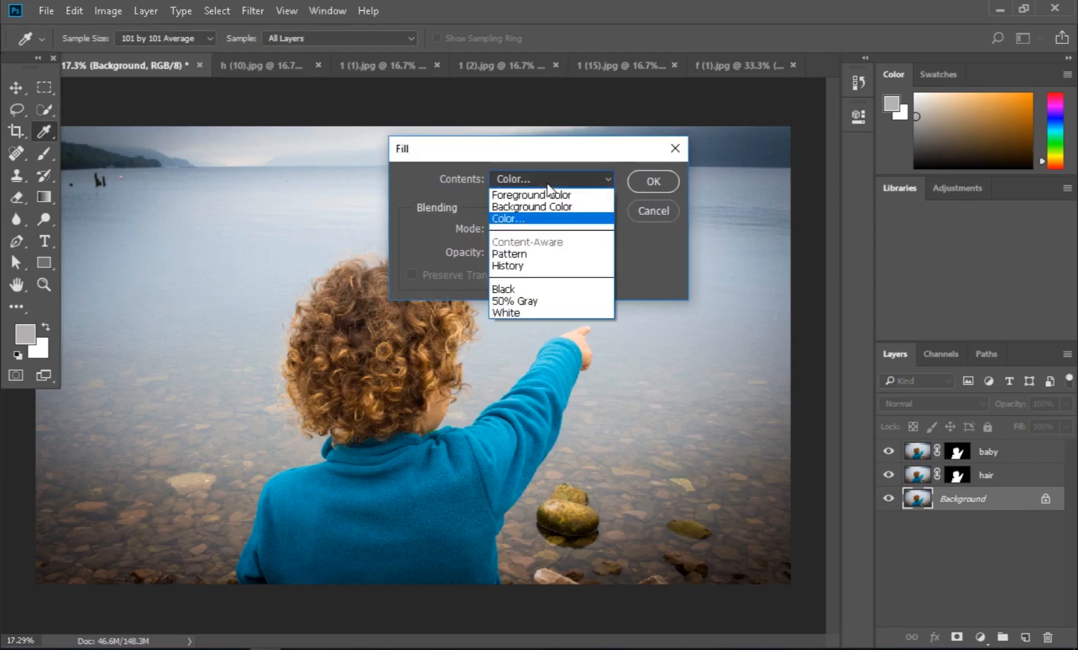
click(534, 218)
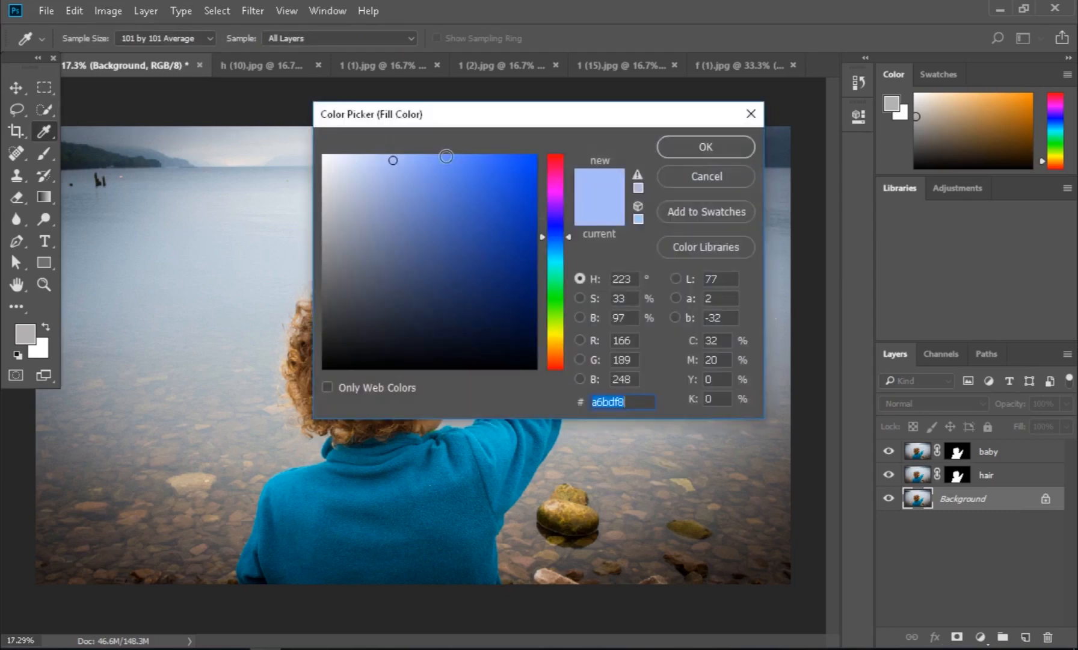
drag(551, 278, 552, 332)
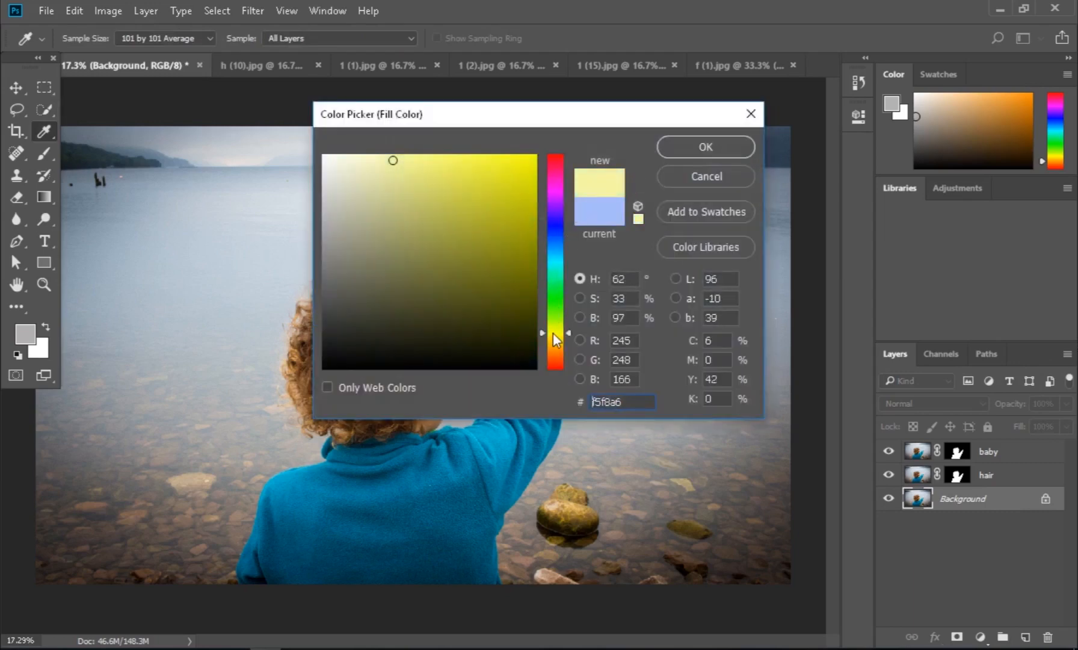
click(453, 159)
mouse_move(454, 159)
mouse_down()
mouse_move(423, 171)
mouse_move(491, 183)
mouse_move(528, 233)
mouse_move(506, 150)
mouse_move(401, 149)
mouse_up()
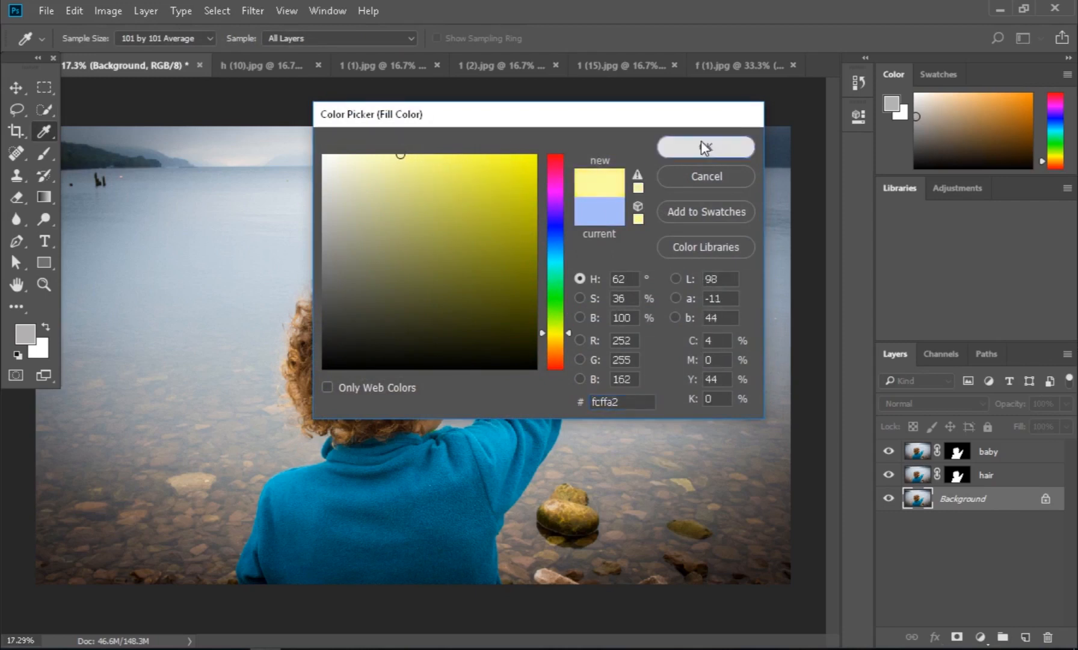
click(705, 146)
click(639, 181)
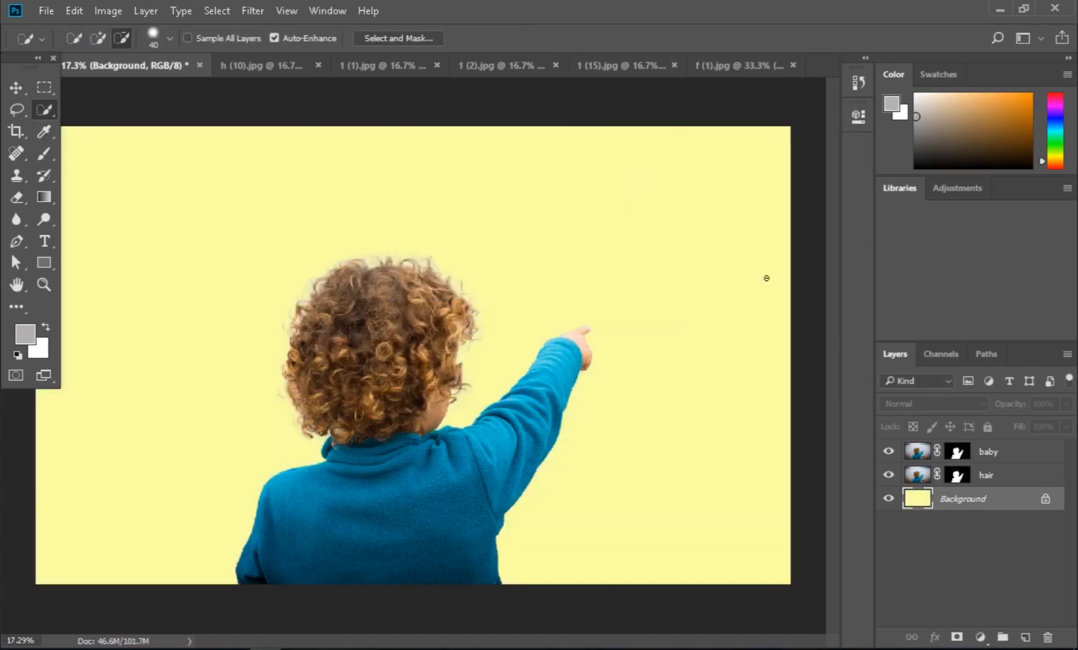
Step: Set the hair layer's blend mode to Multiply and inspect the curly hair edges against the yellow background
click(957, 475)
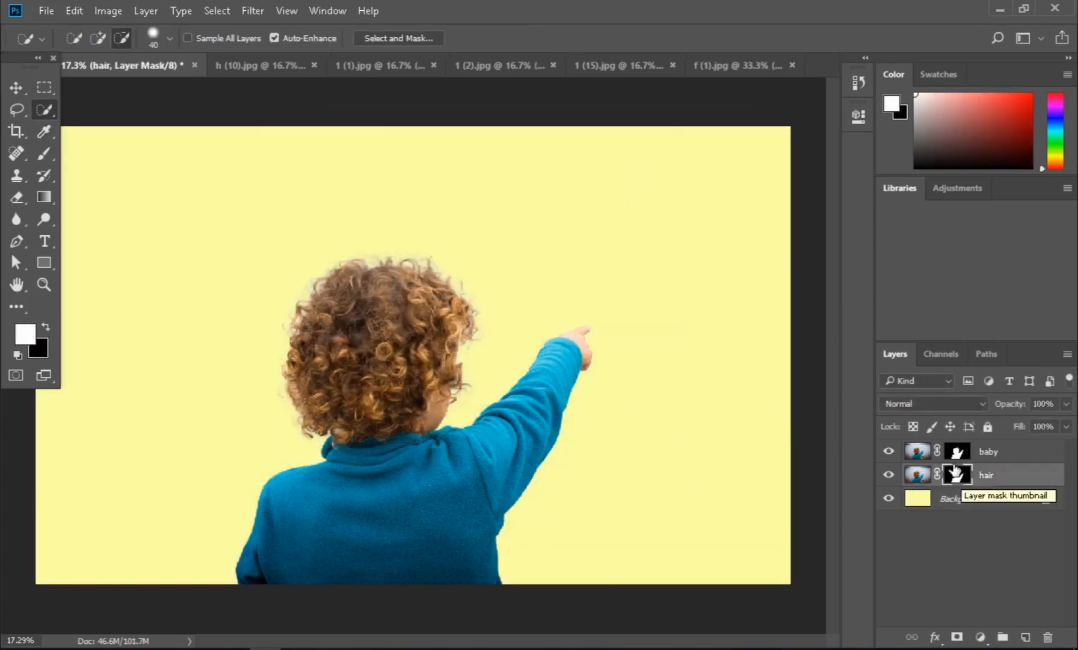
click(918, 404)
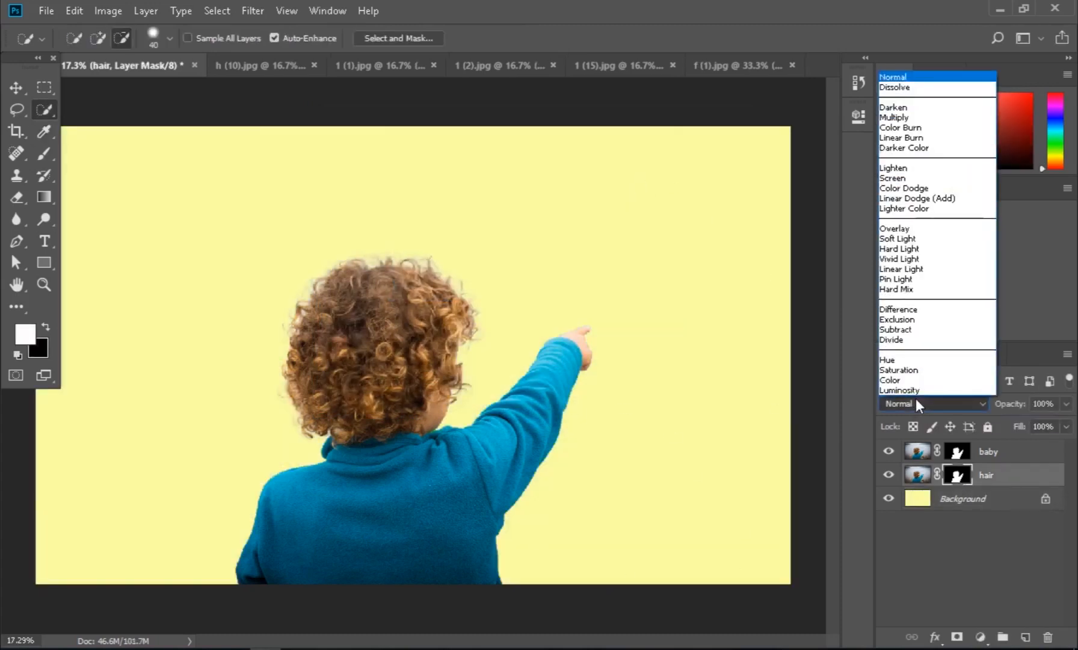
click(888, 117)
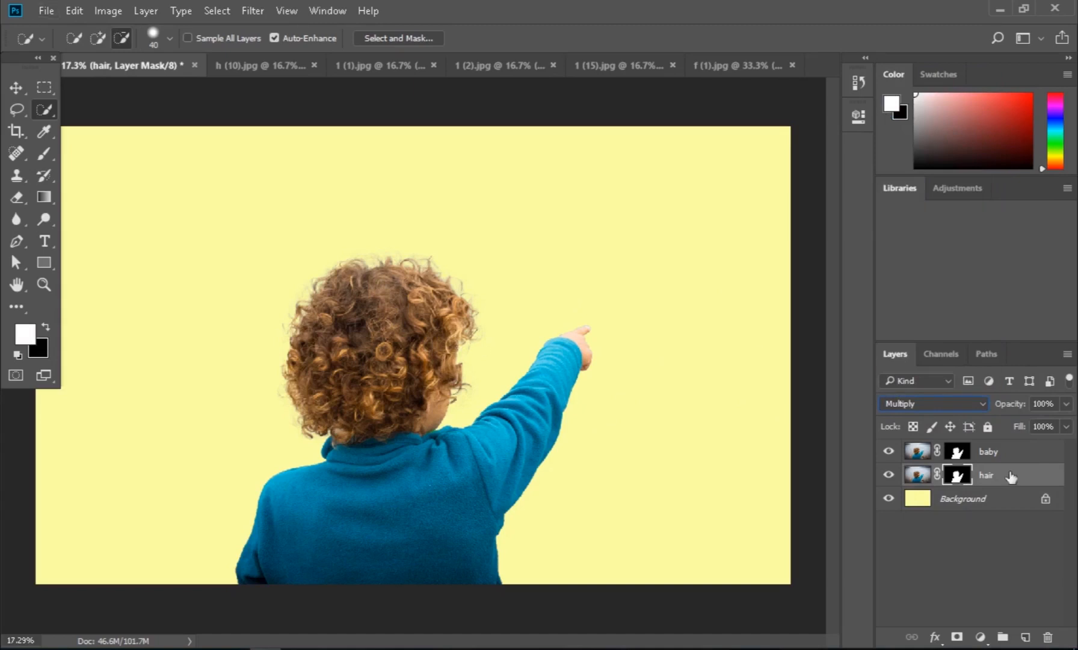
click(990, 454)
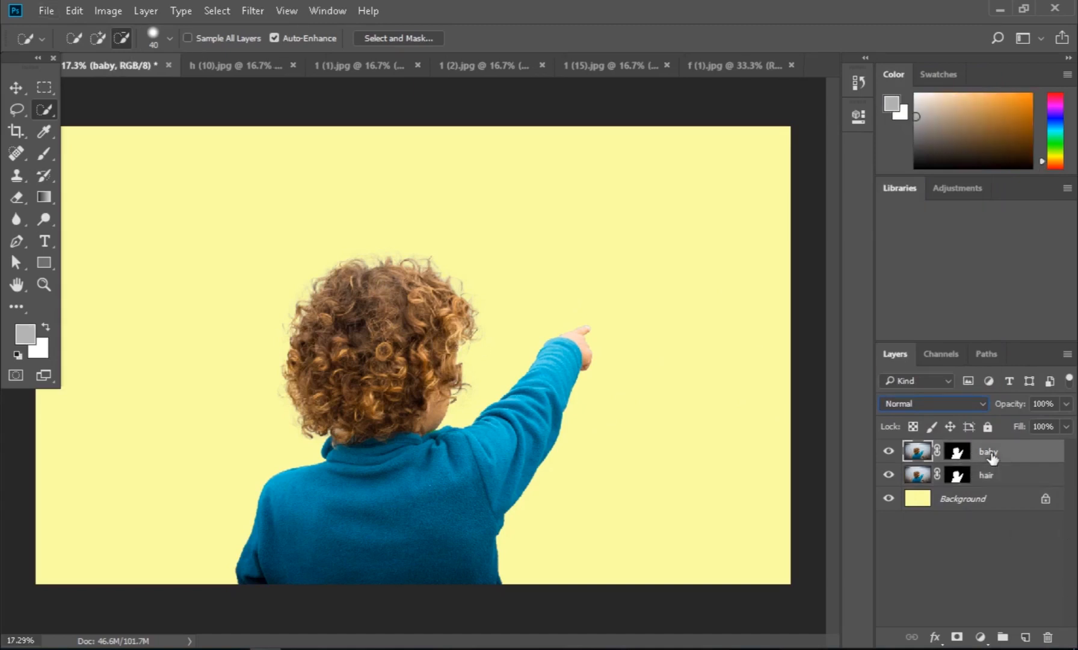
click(45, 282)
click(420, 327)
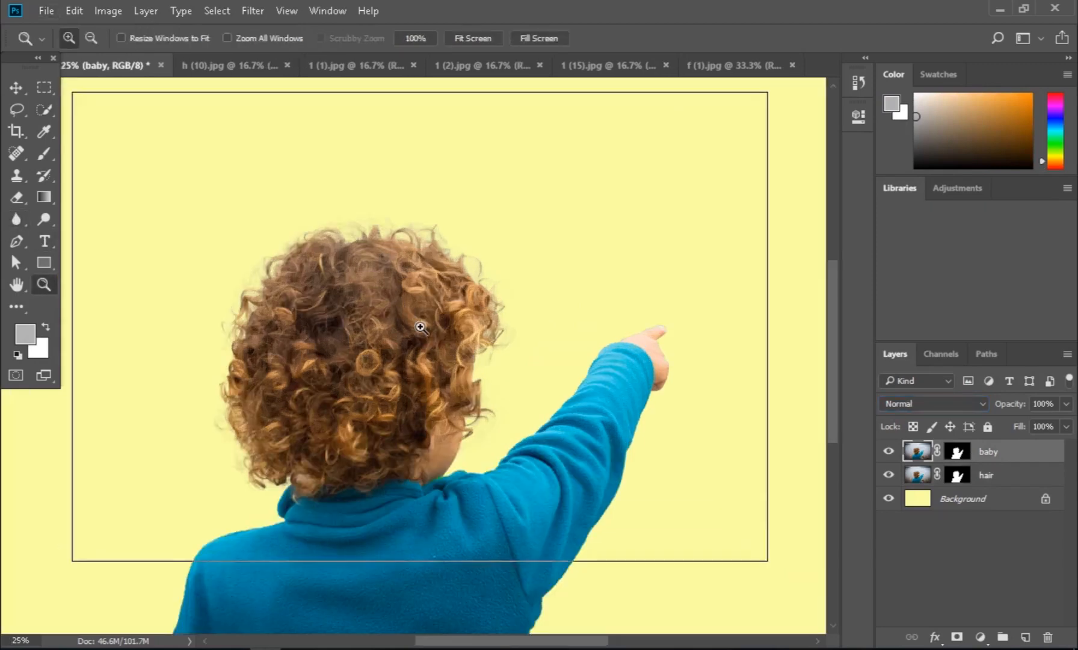
click(419, 325)
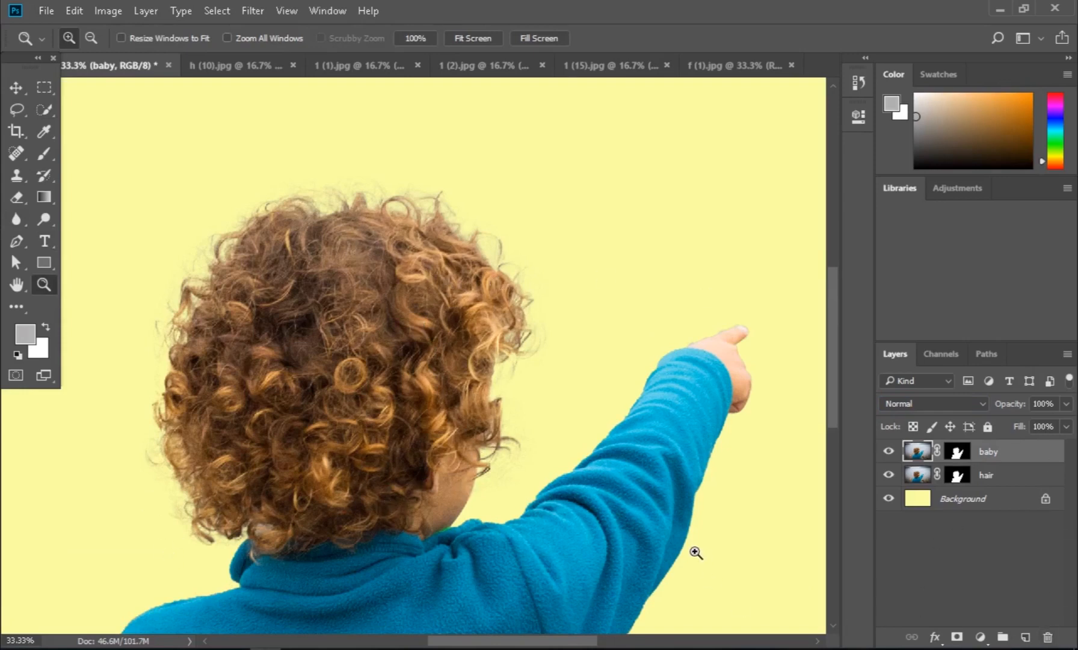
alt+click(701, 511)
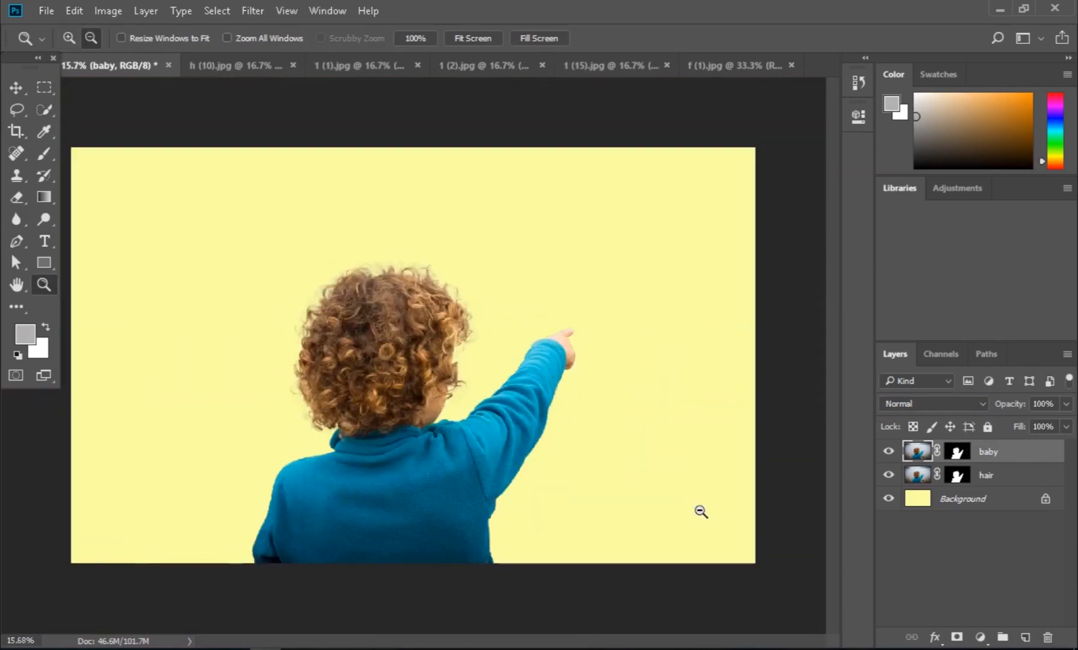
Step: Set the feather of the hair layer's mask to 0.5 px
click(994, 479)
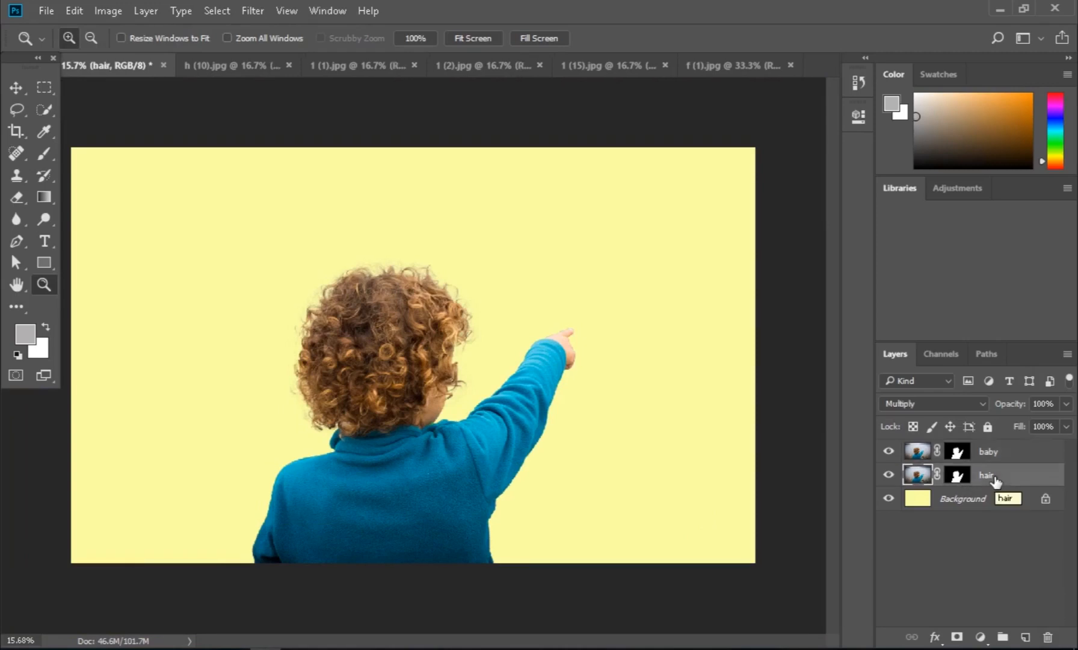
double_click(958, 478)
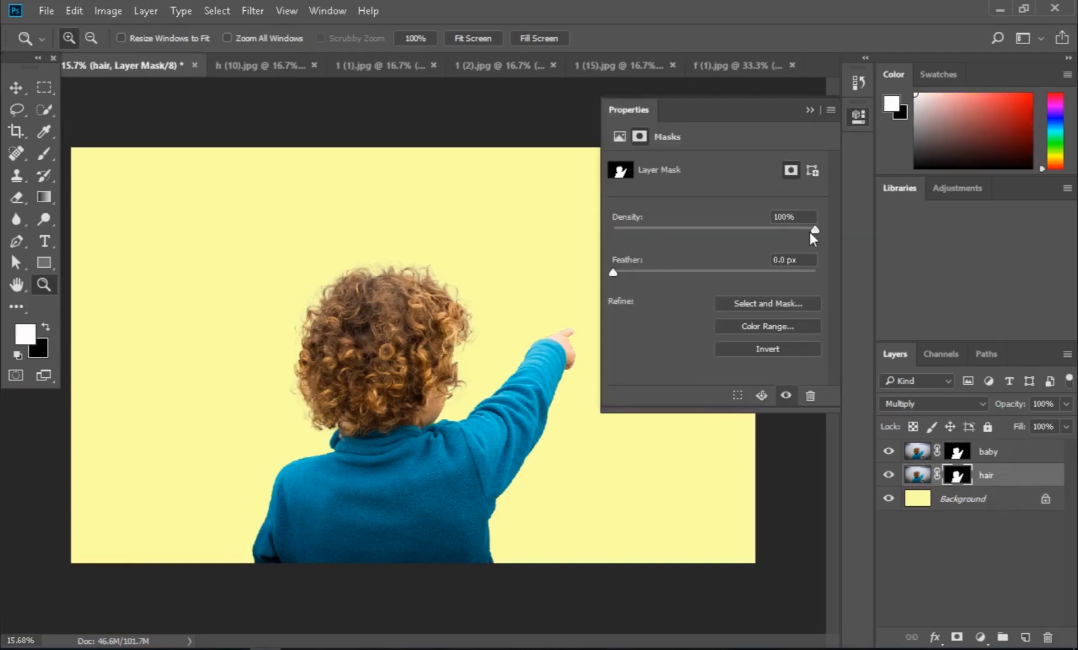
drag(609, 272, 662, 279)
drag(660, 272, 619, 265)
Step: Try lower density values such as 40% on the hair layer's mask, and return the density to 100%
drag(815, 230, 694, 228)
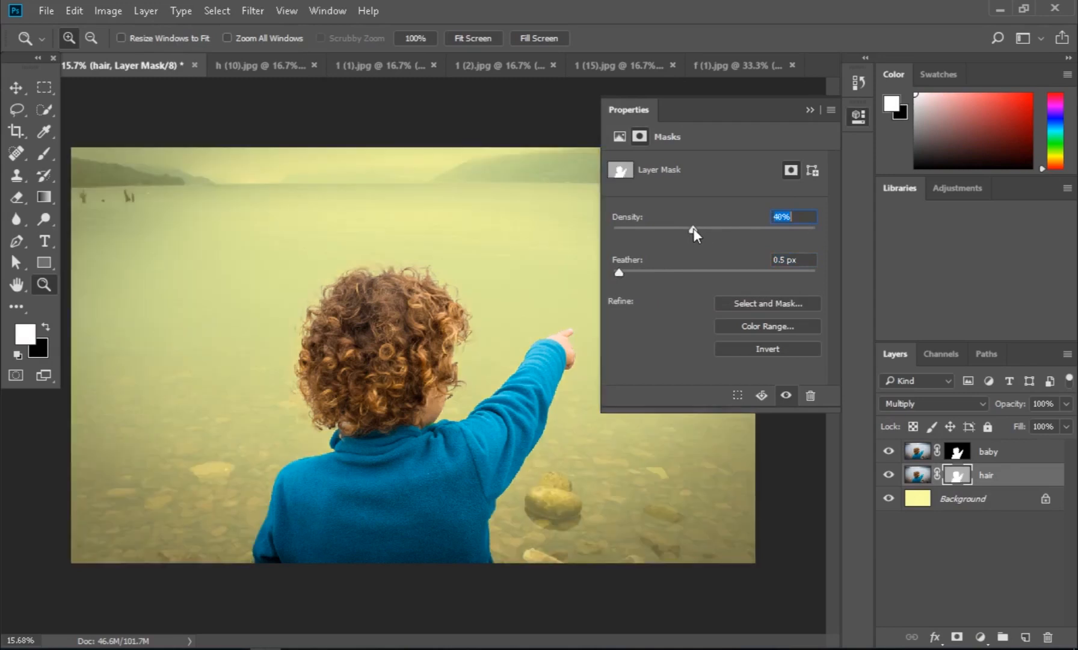
text(71)
key(Return)
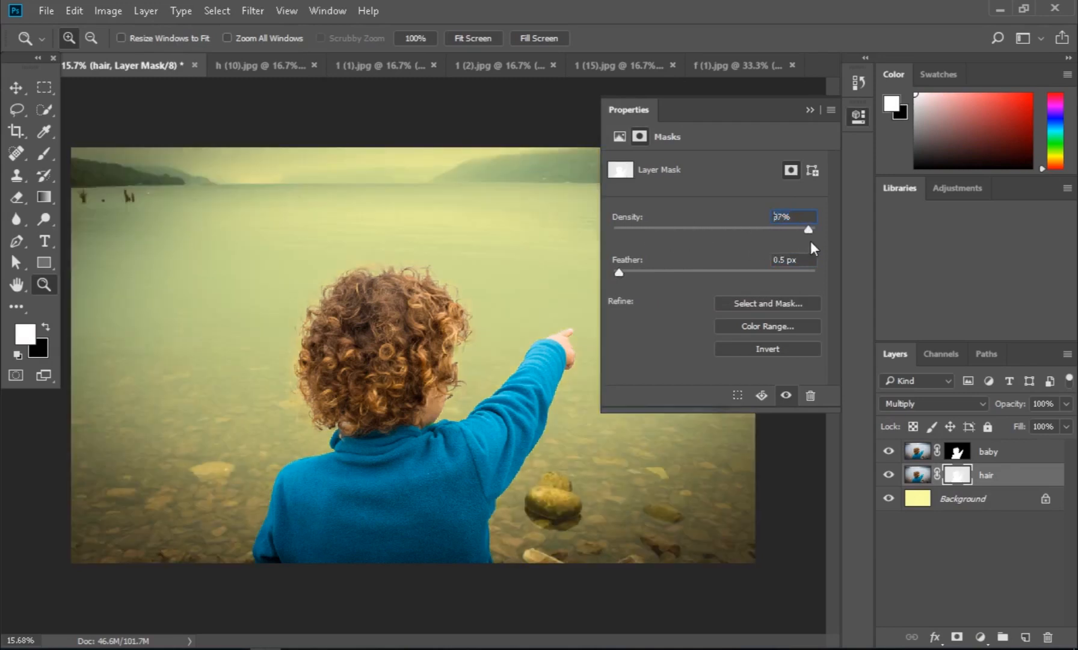
drag(811, 242, 823, 240)
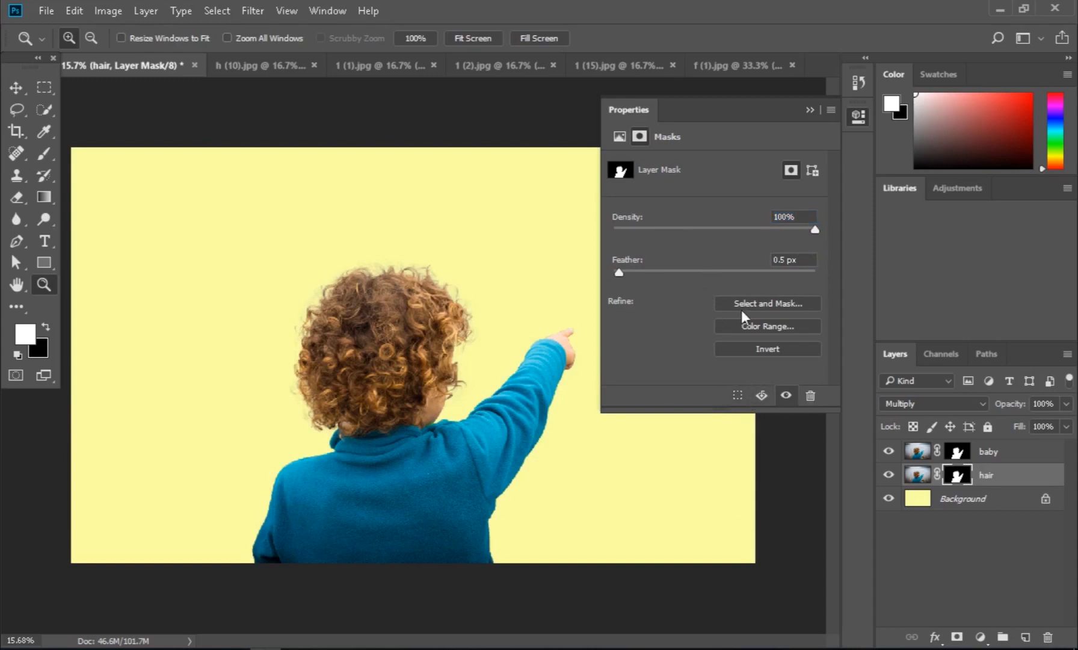
click(810, 111)
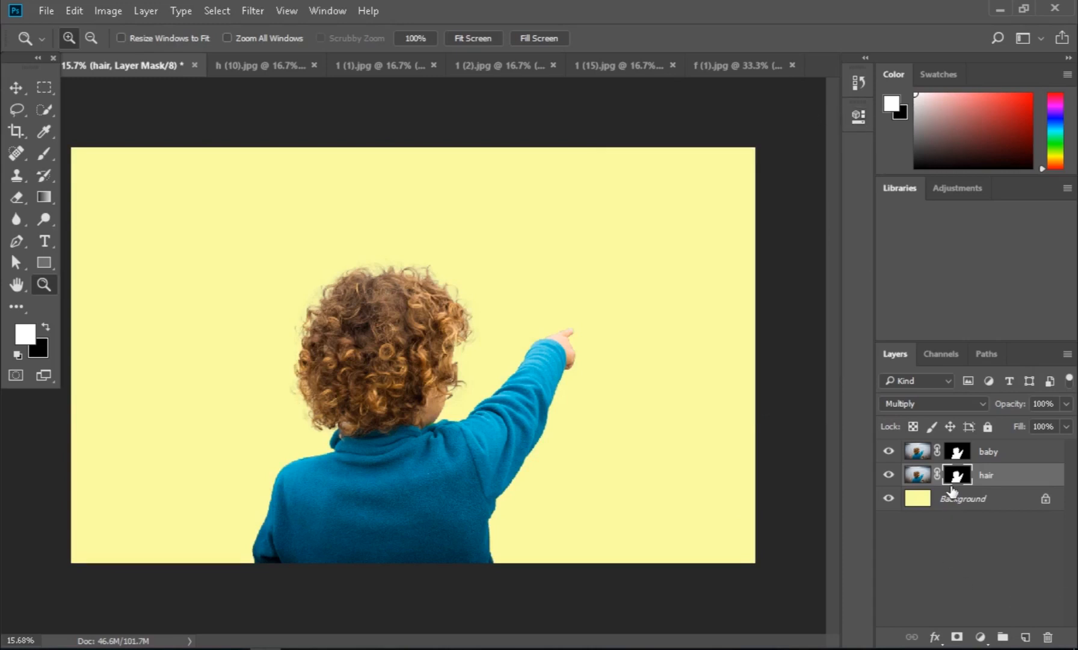
Step: Copy the baby and hair layers together into the 1 (15).jpg landscape document with the tree
shift+click(1017, 452)
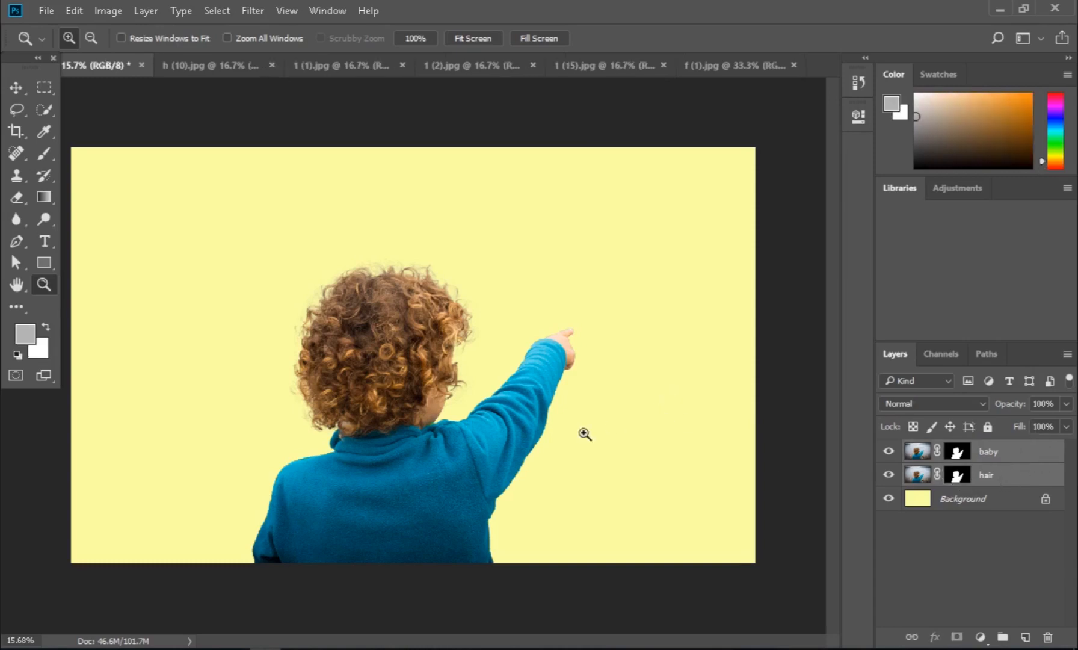
key(v)
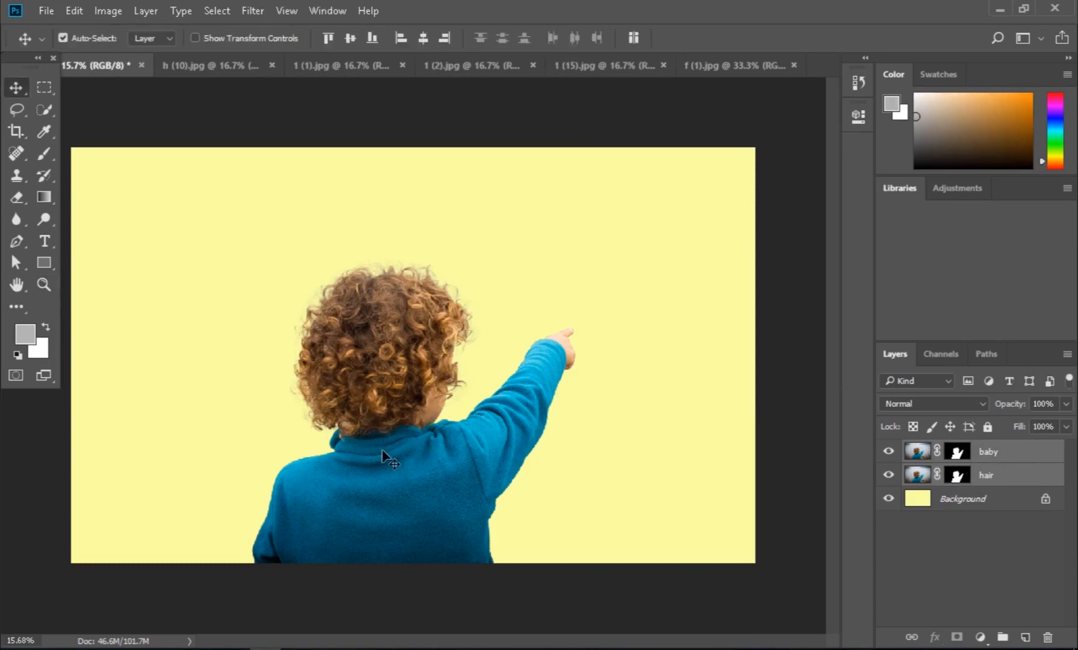
drag(390, 461, 428, 458)
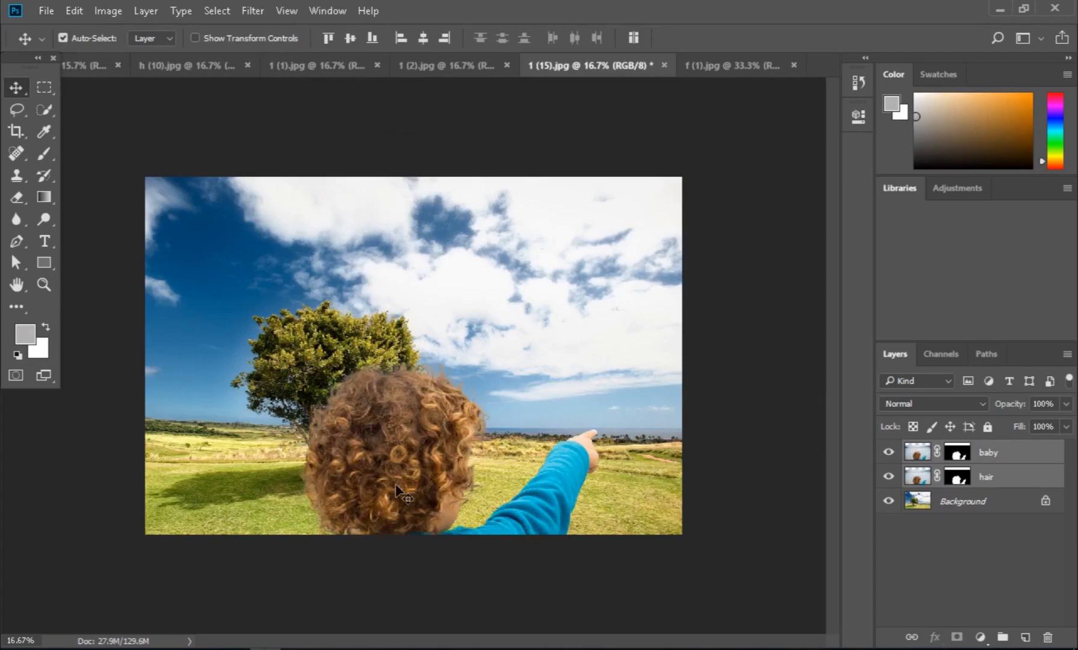
Step: Scale down the baby and hair layers together with Free Transform and place the child at the landscape's lower edge, beside the tree
key(ctrl)
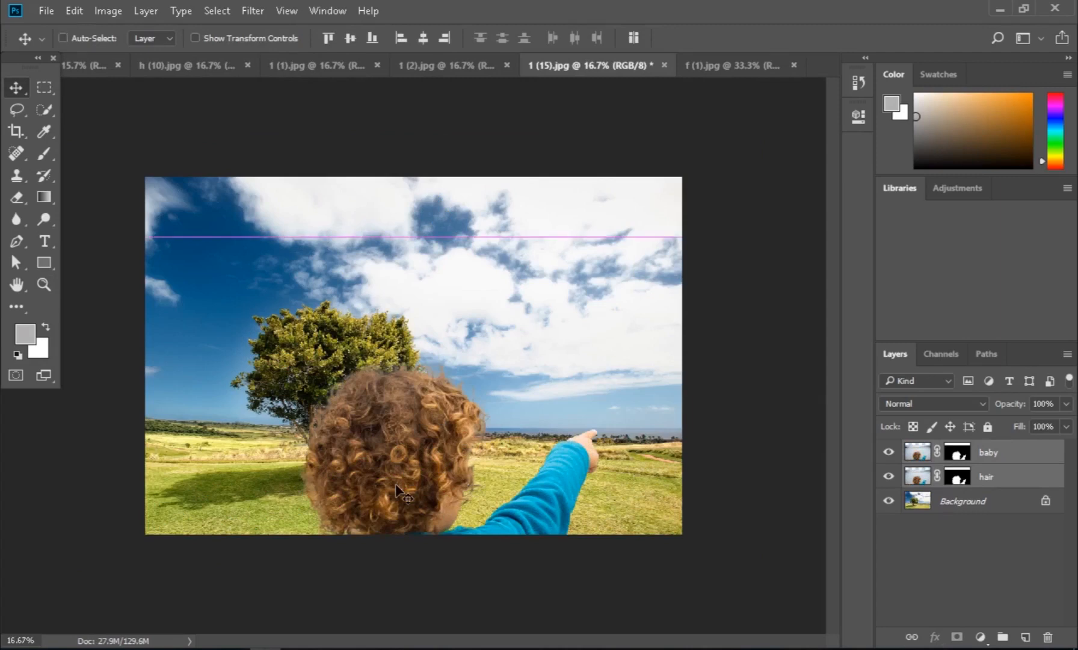
key(ctrl+t)
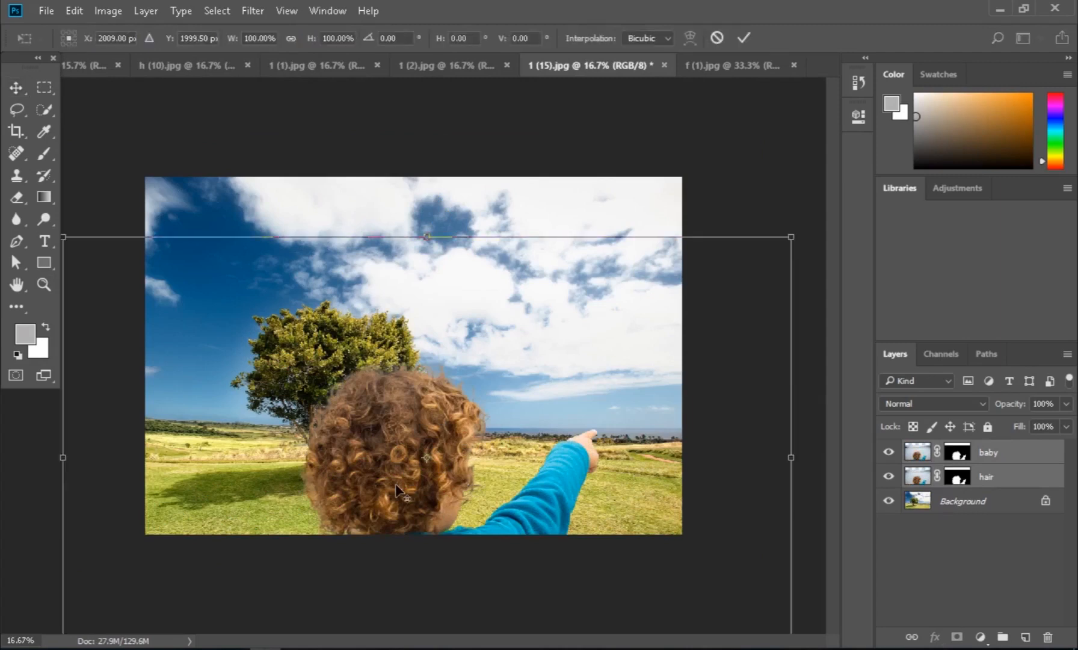
scroll(396, 485, down, 3)
scroll(395, 485, down, 1)
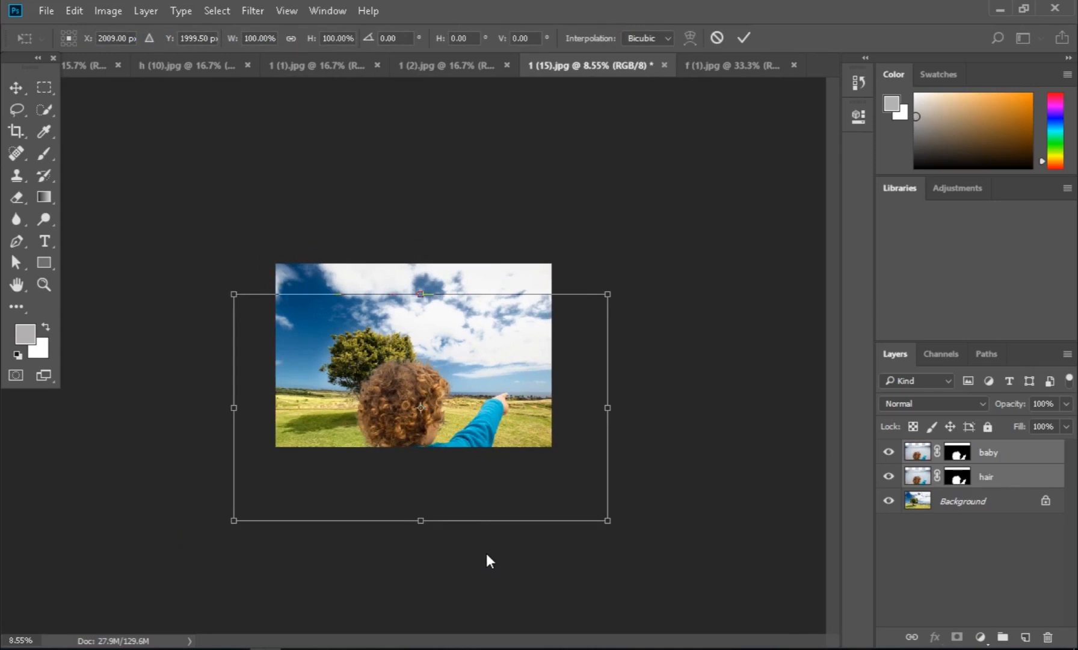
scroll(487, 559, up, 4)
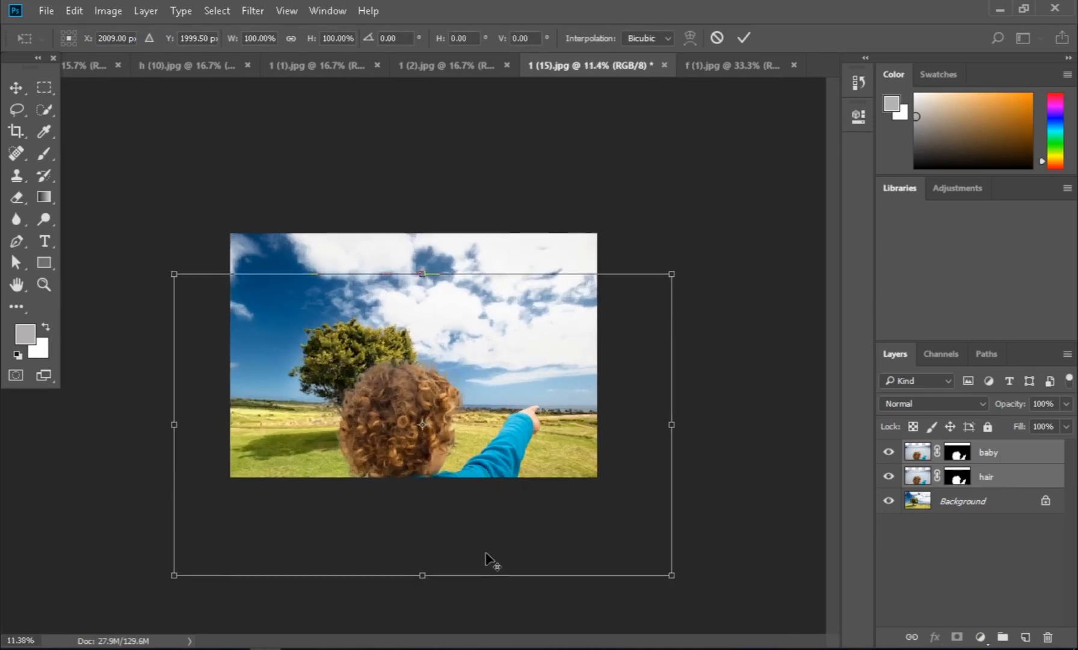
scroll(487, 560, down, 6)
drag(573, 492, 499, 452)
key(Return)
Step: Move the child cutout further right of the tree and inspect the hair edges against the sky and field
scroll(499, 452, up, 5)
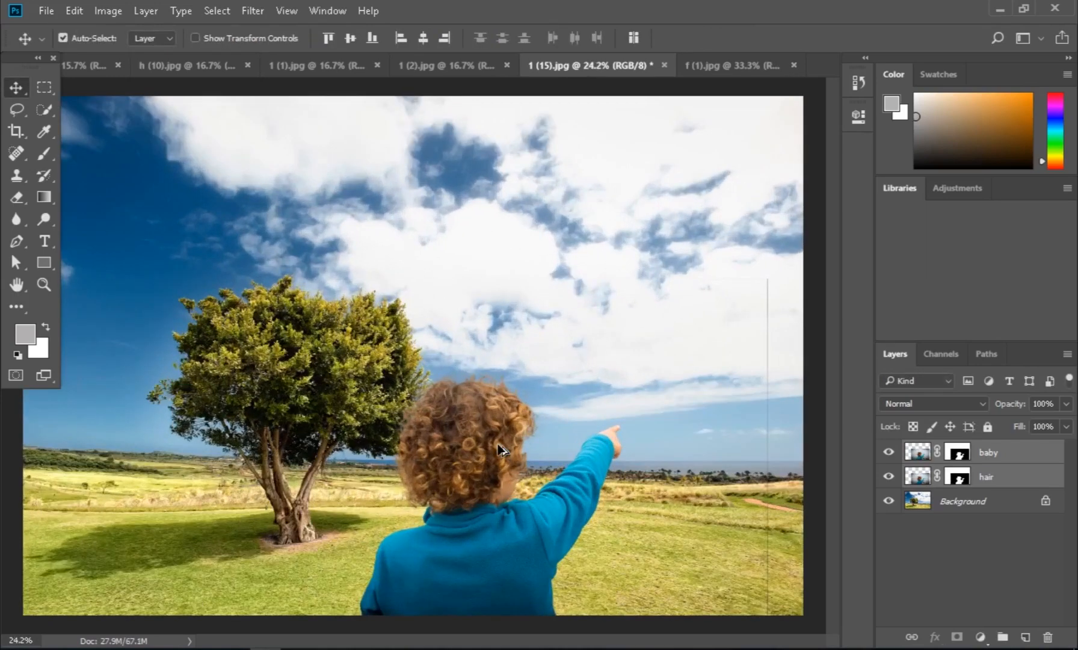
scroll(616, 490, down, 1)
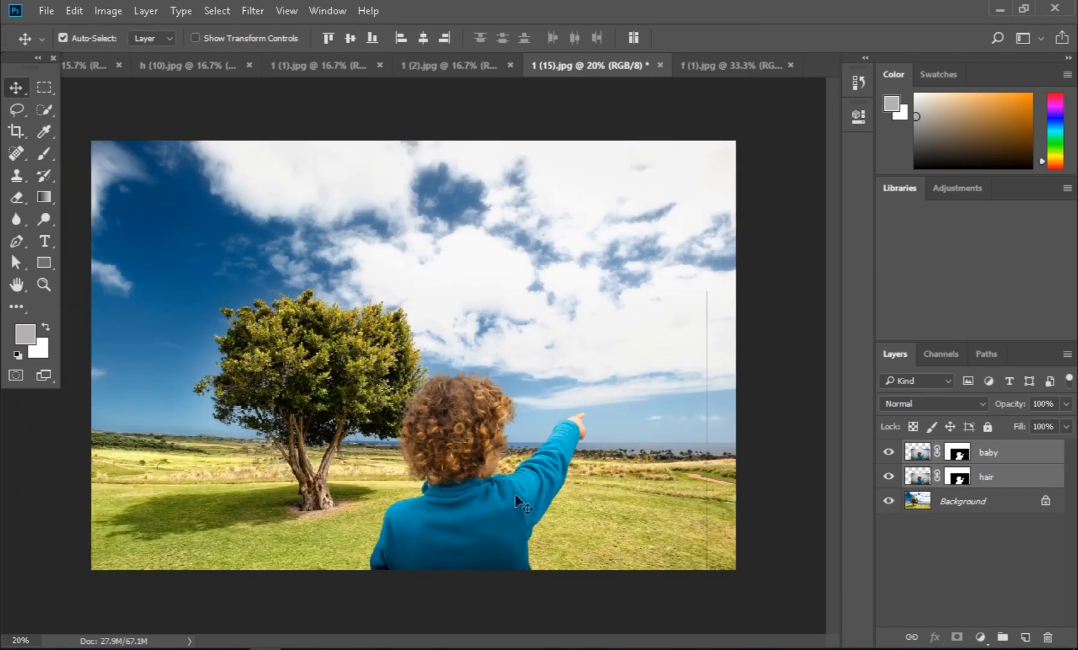
drag(467, 503, 510, 503)
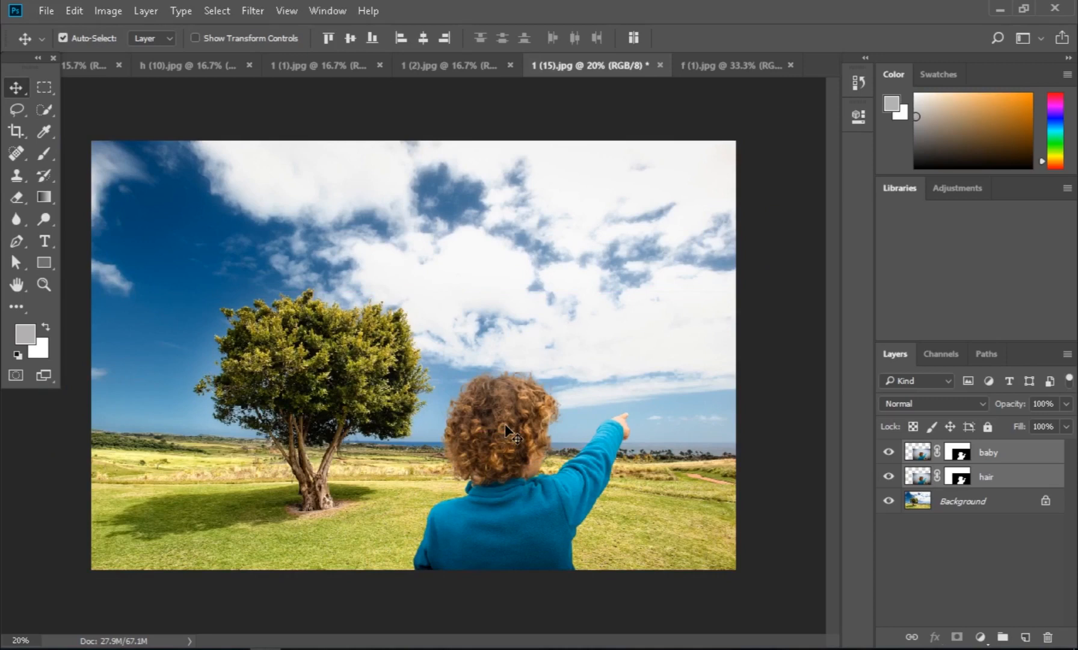
drag(505, 424, 501, 424)
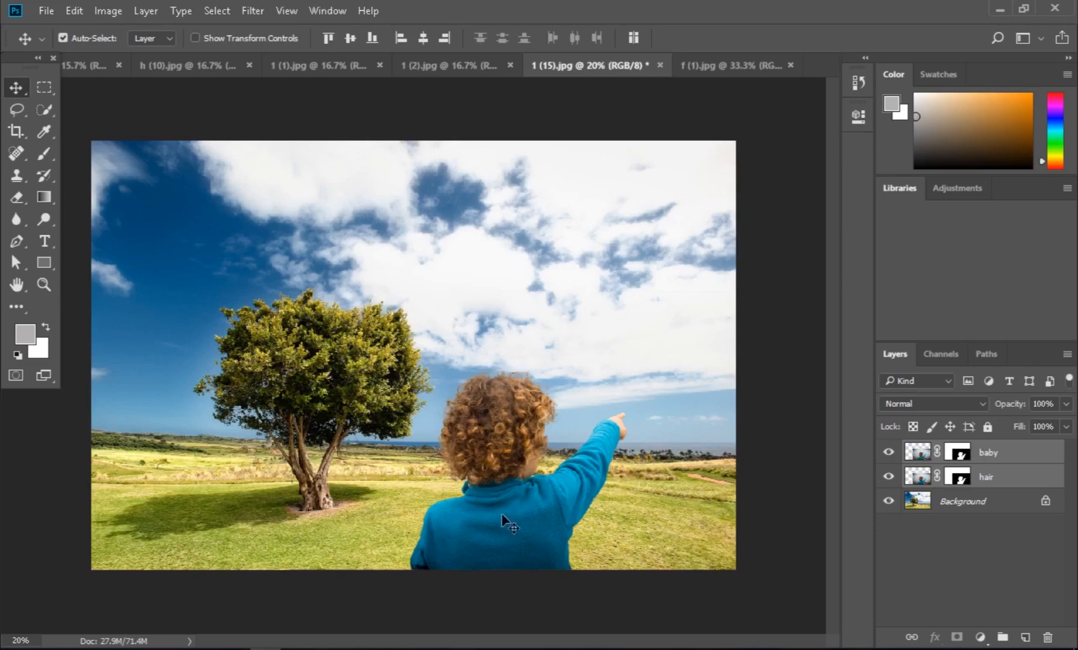
scroll(521, 428, up, 4)
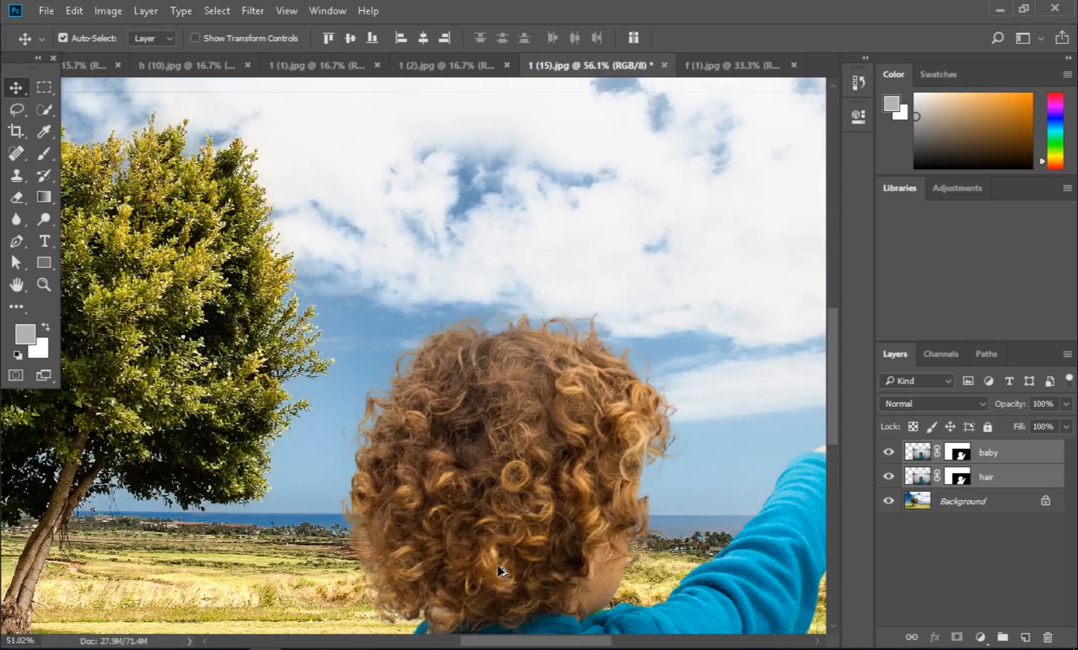
scroll(500, 570, down, 1)
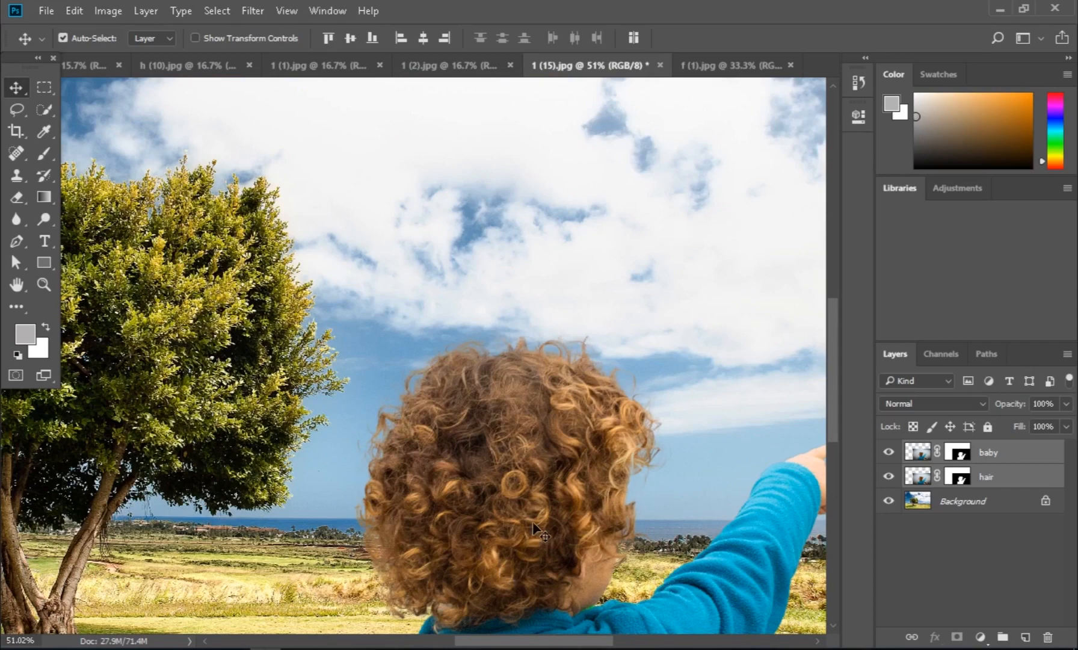
scroll(537, 529, down, 8)
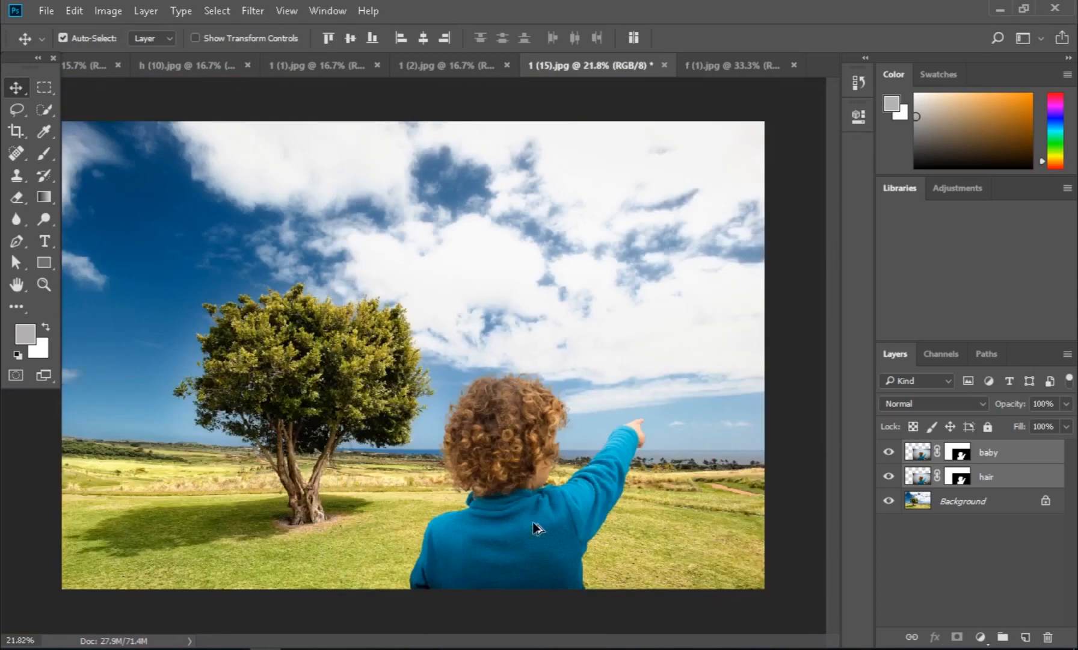